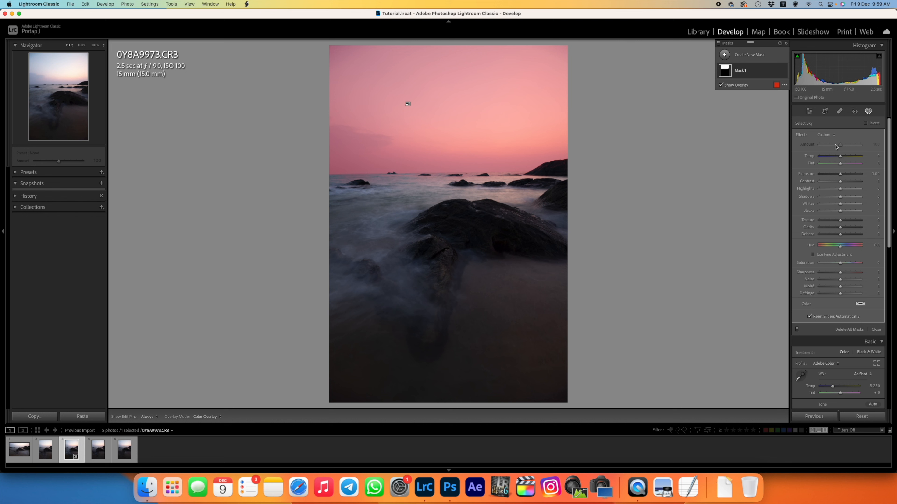
- Warm the sky mask to a temperature of 18, lower its exposure to about -0.24, and leave masking
{"action": "left_click", "coordinate": [840, 158]}
{"action": "left_click_drag", "start_coordinate": [840, 158], "coordinate": [838, 176]}
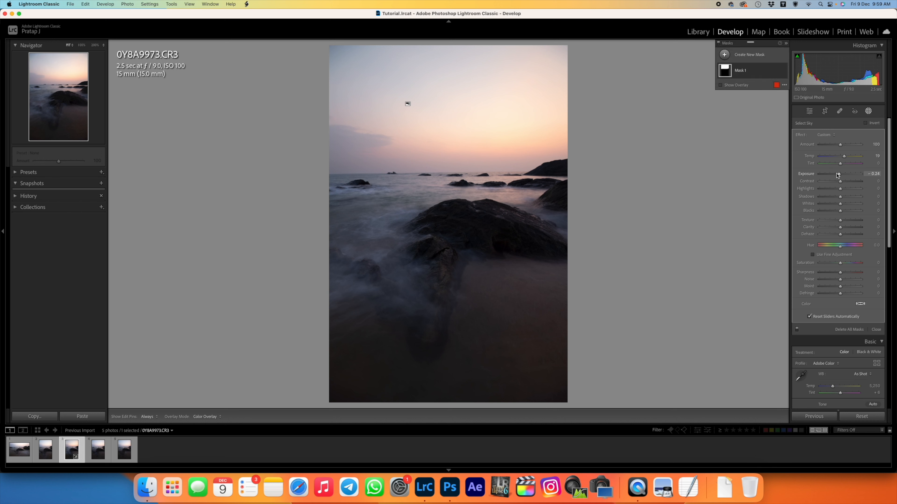
{"action": "left_click", "coordinate": [868, 111]}
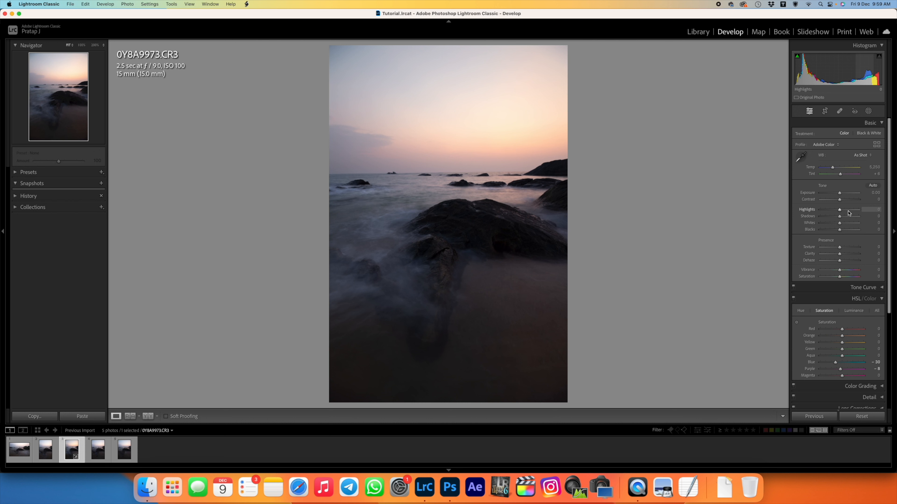
- Raise the photo's Shadows to +70 and Blacks to +8, and switch its profile to Adobe Landscape
{"action": "left_click_drag", "start_coordinate": [840, 219], "coordinate": [853, 218]}
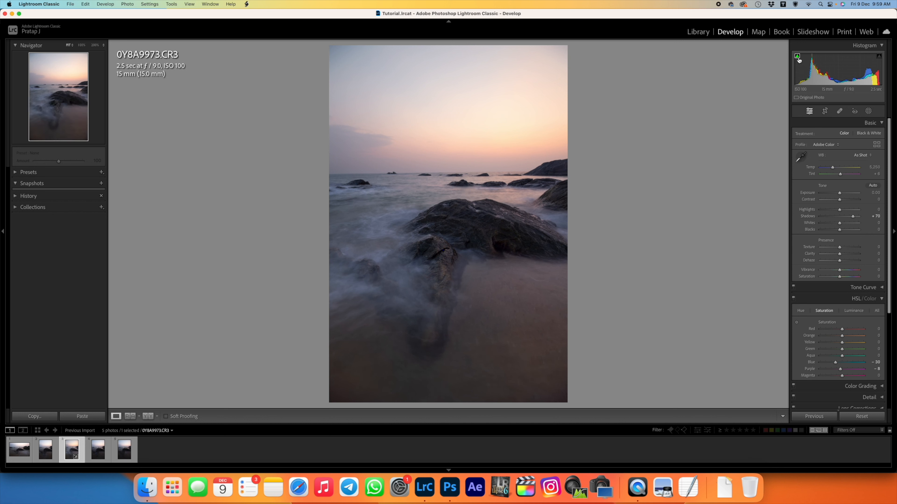
{"action": "left_click", "coordinate": [460, 249]}
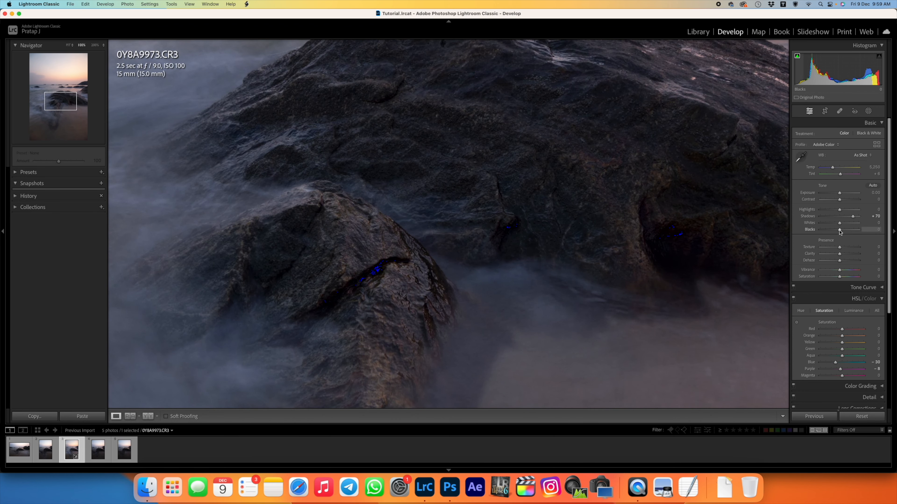
{"action": "left_click_drag", "start_coordinate": [840, 231], "coordinate": [840, 231]}
{"action": "key", "text": "z"}
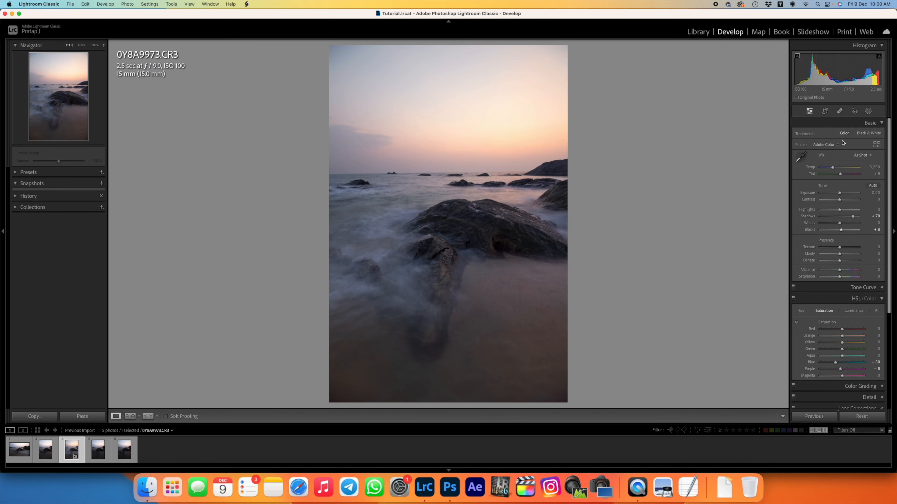
{"action": "left_click", "coordinate": [819, 145]}
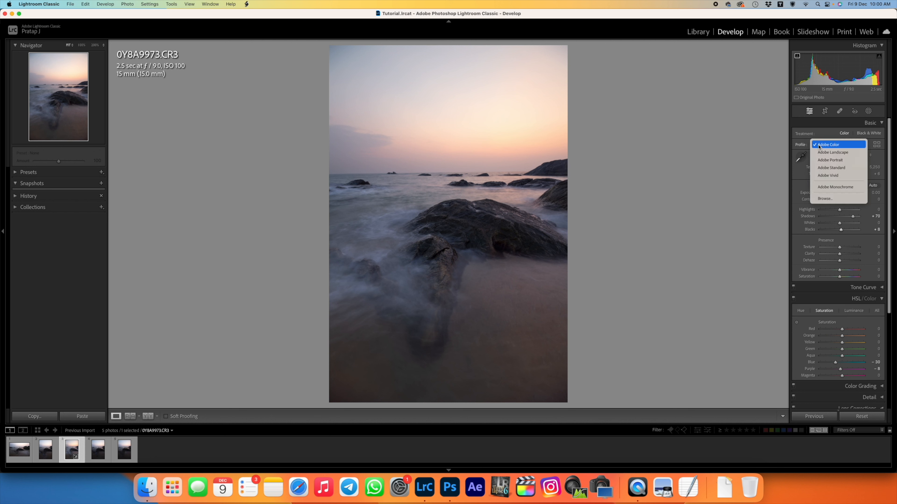
{"action": "left_click", "coordinate": [821, 154]}
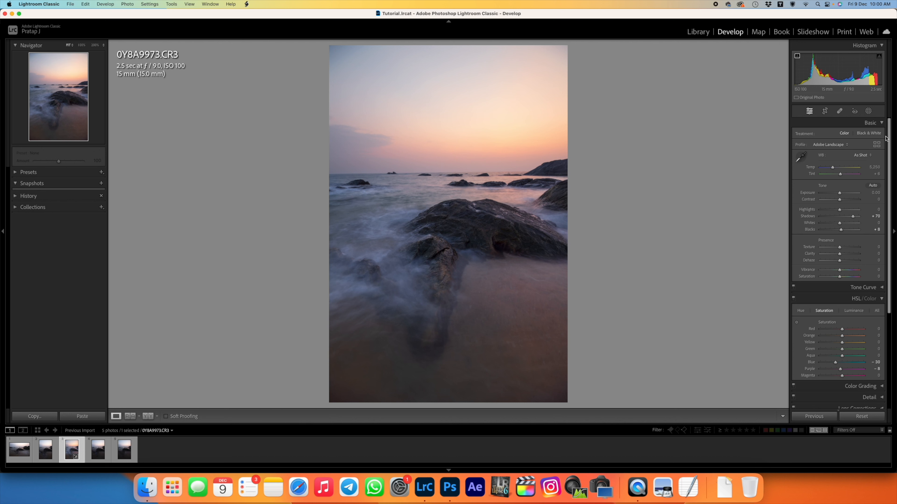
- Set the lens correction profile to make IRIX and model IRIX 15mm F2.4 Firefly
{"action": "left_click_drag", "start_coordinate": [888, 135], "coordinate": [889, 252]}
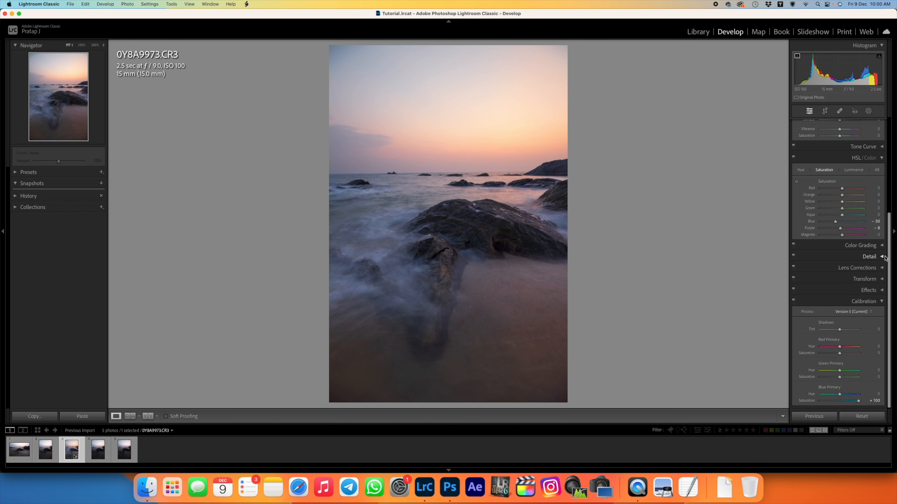
{"action": "left_click", "coordinate": [882, 269]}
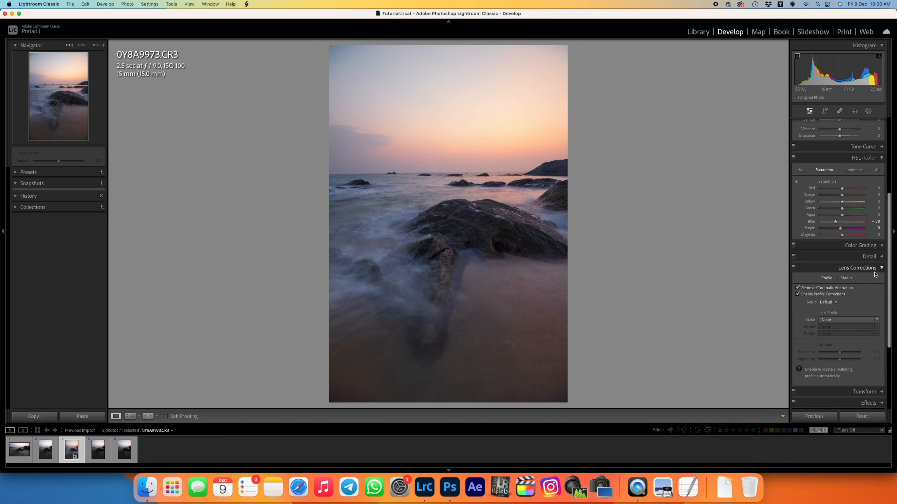
{"action": "left_click", "coordinate": [831, 320]}
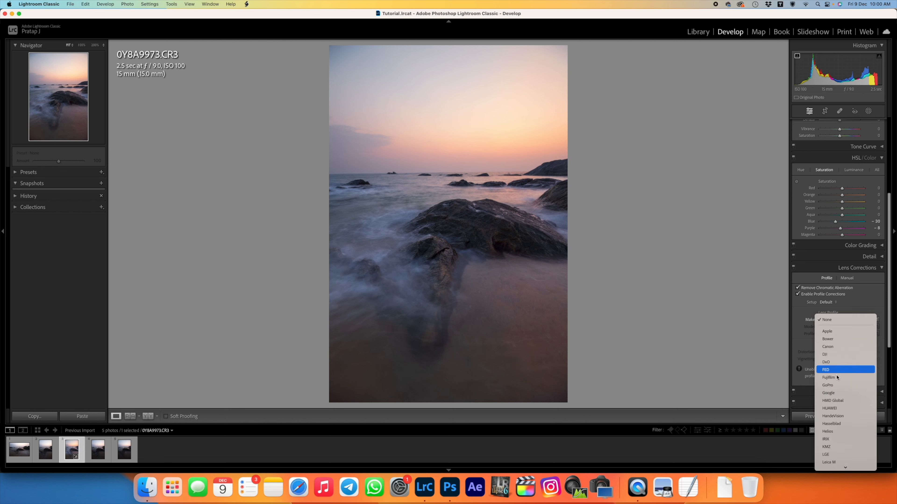
{"action": "left_click", "coordinate": [839, 439]}
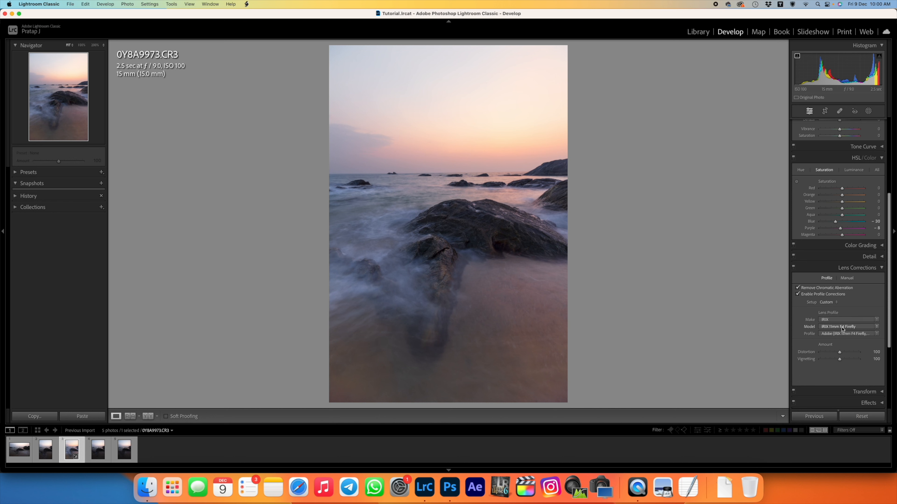
{"action": "left_click", "coordinate": [842, 330]}
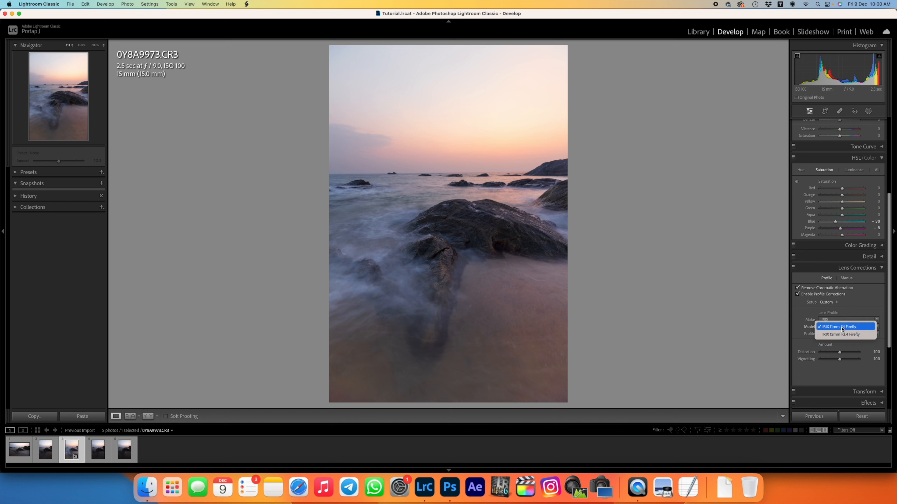
{"action": "left_click", "coordinate": [843, 334]}
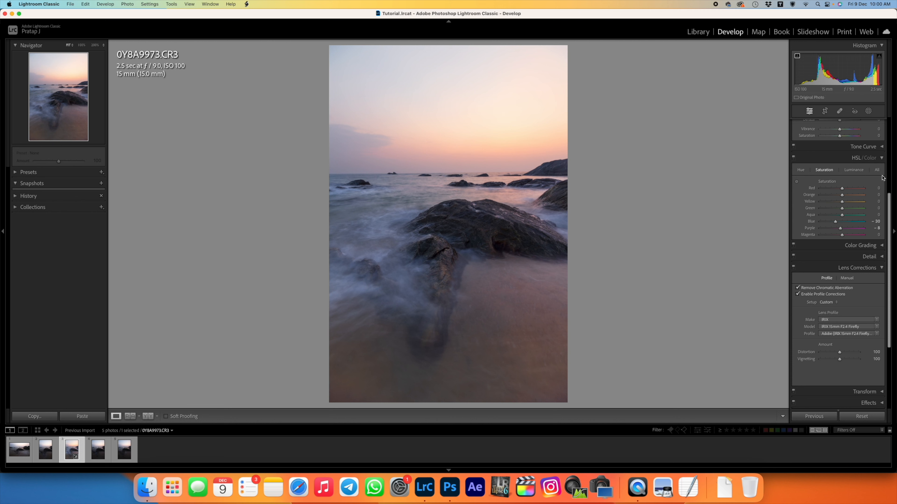
- Crop the photo to a 4 x 3 aspect and rotate it by about 0.58 to straighten the horizon
{"action": "left_click_drag", "start_coordinate": [889, 197], "coordinate": [889, 118]}
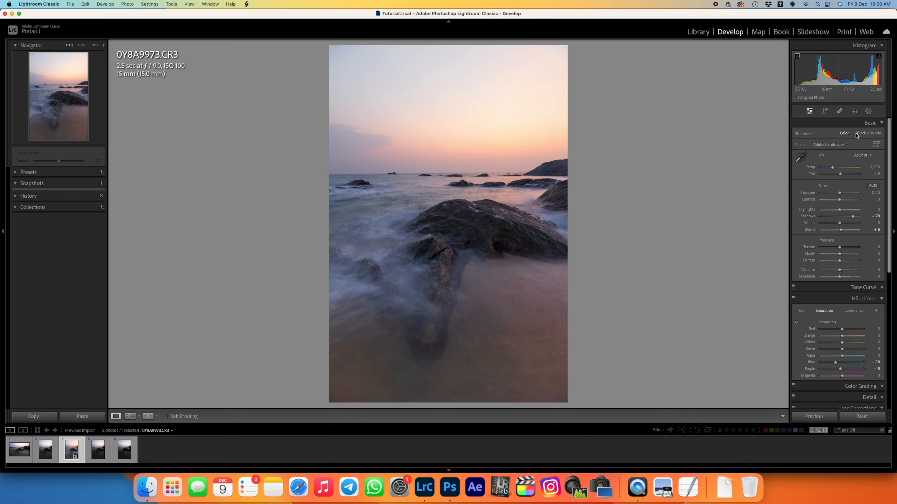
{"action": "key", "text": "r"}
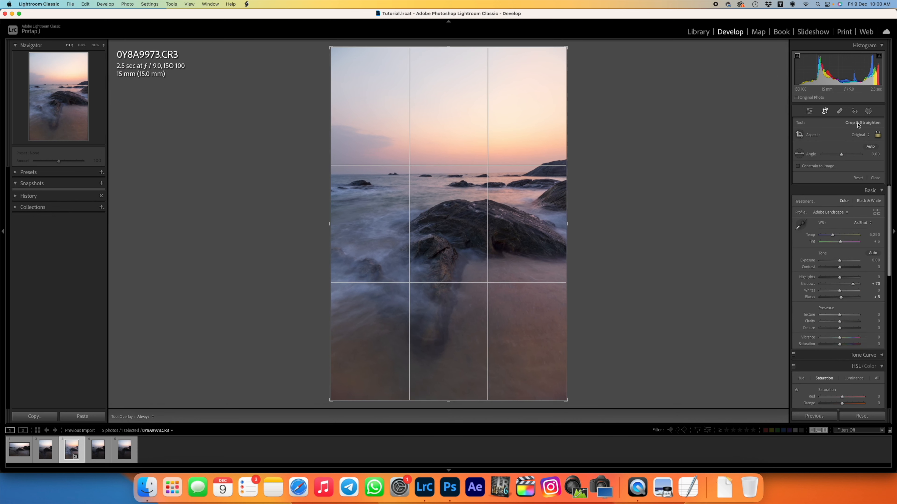
{"action": "left_click", "coordinate": [860, 137]}
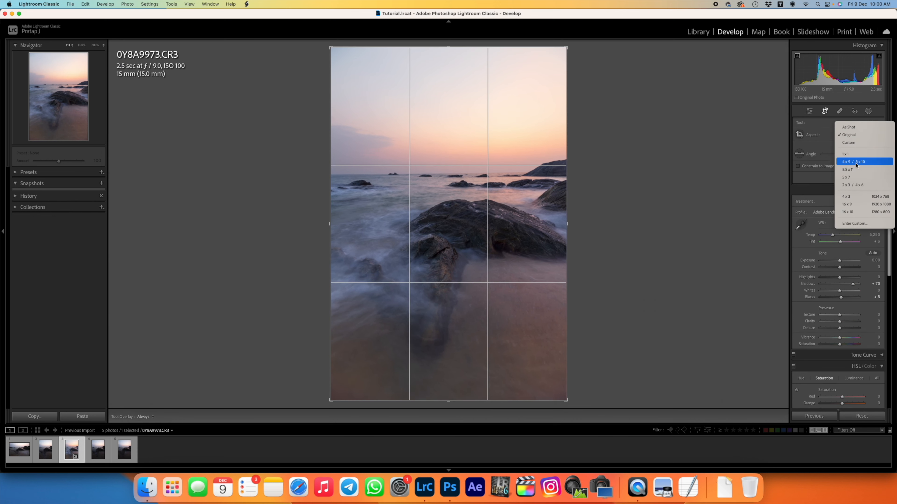
{"action": "left_click", "coordinate": [852, 197]}
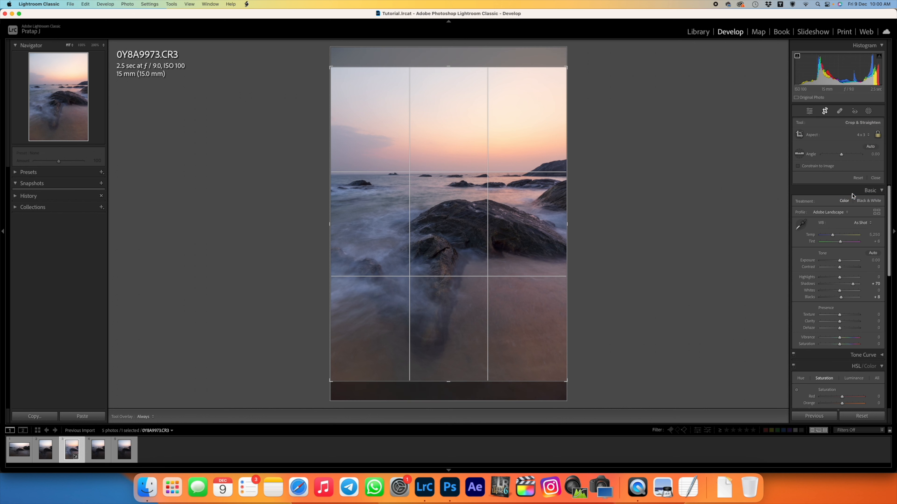
{"action": "left_click_drag", "start_coordinate": [509, 159], "coordinate": [509, 155]}
{"action": "left_click_drag", "start_coordinate": [552, 195], "coordinate": [553, 197]}
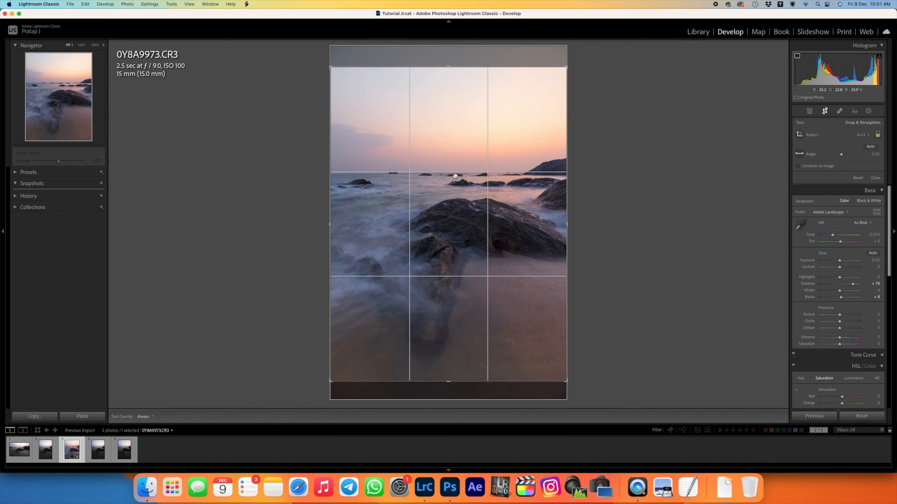
{"action": "left_click_drag", "start_coordinate": [574, 68], "coordinate": [575, 68]}
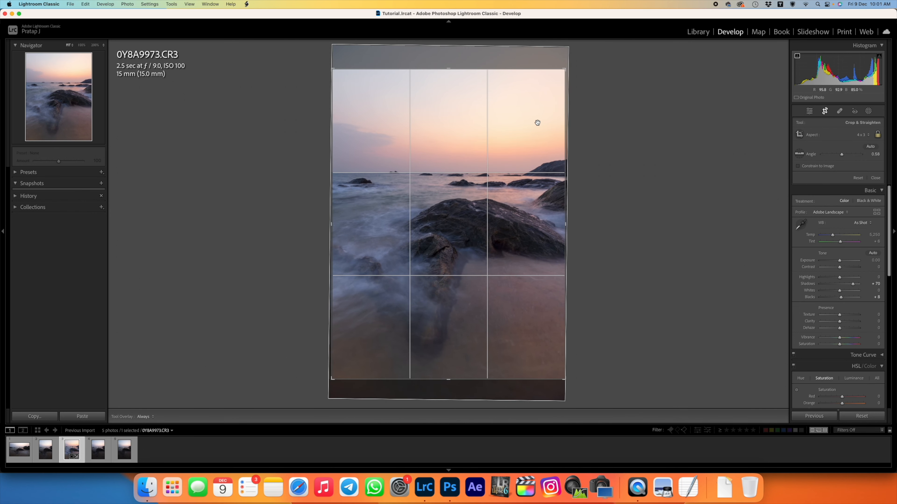
{"action": "left_click", "coordinate": [875, 178]}
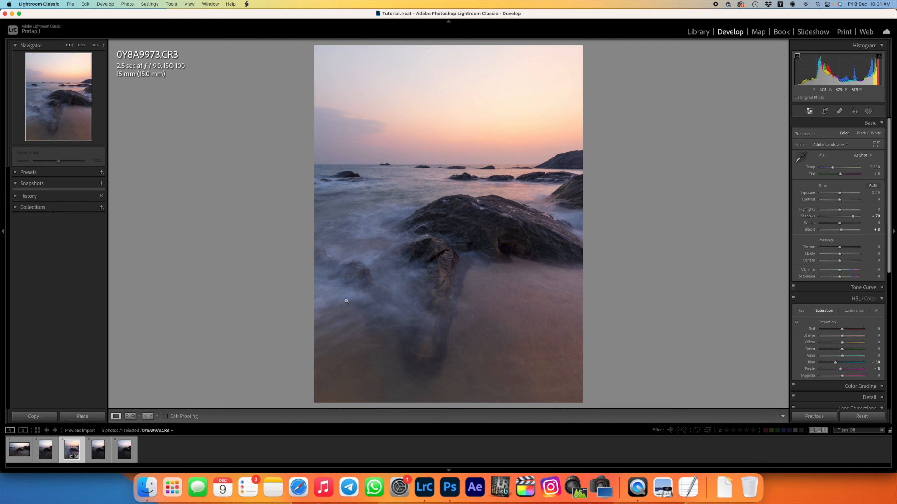
- Open the cropped seascape photo as a smart object in Photoshop
{"action": "right_click", "coordinate": [65, 448]}
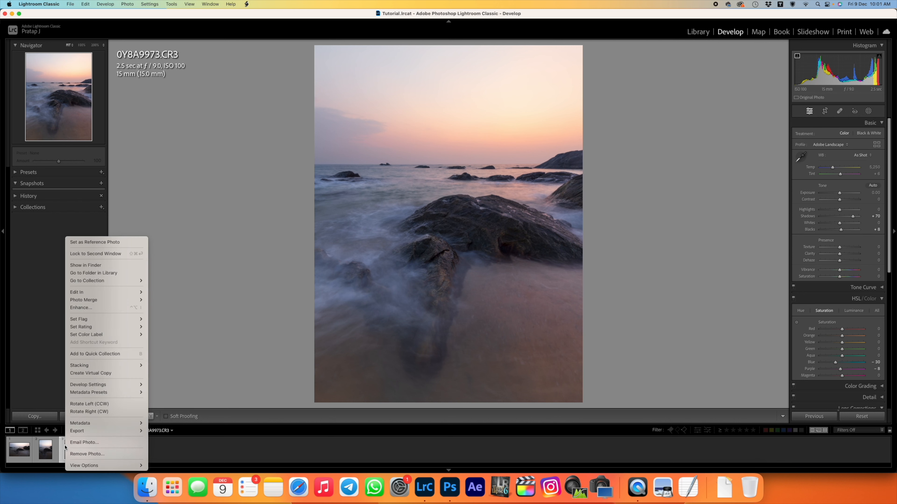
{"action": "mouse_move", "coordinate": [98, 295]}
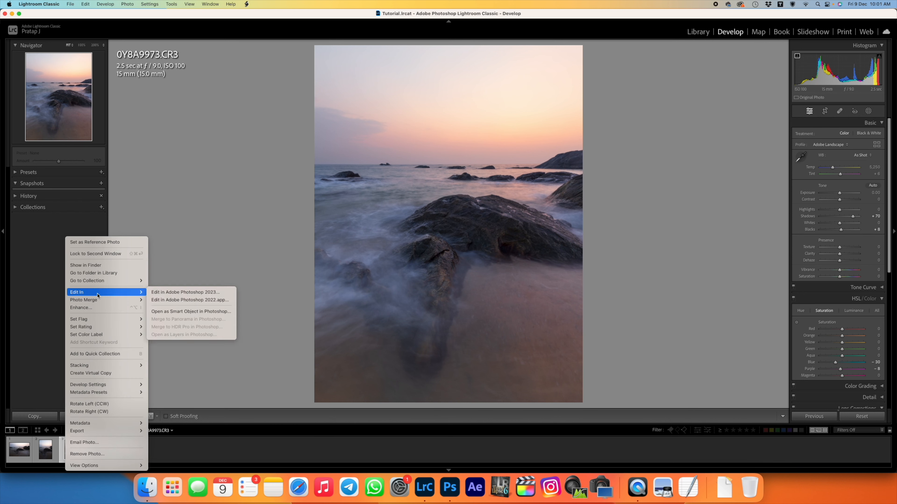
{"action": "left_click", "coordinate": [184, 314]}
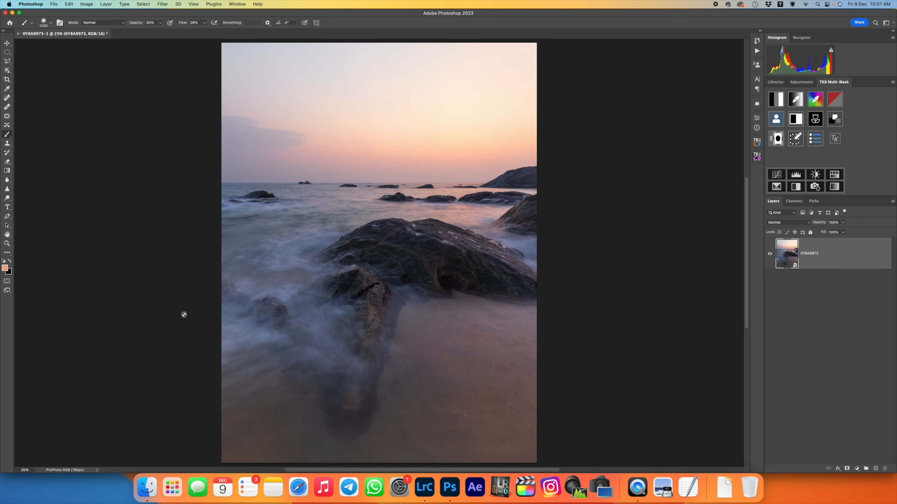
- Review the smart object's Calibration settings in Camera Raw and dismiss it without applying changes
{"action": "double_click", "coordinate": [795, 266]}
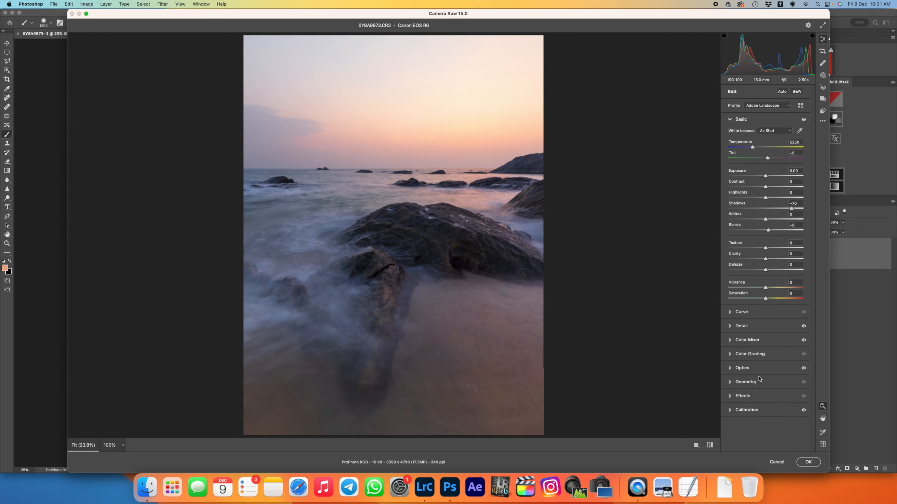
{"action": "left_click", "coordinate": [734, 411]}
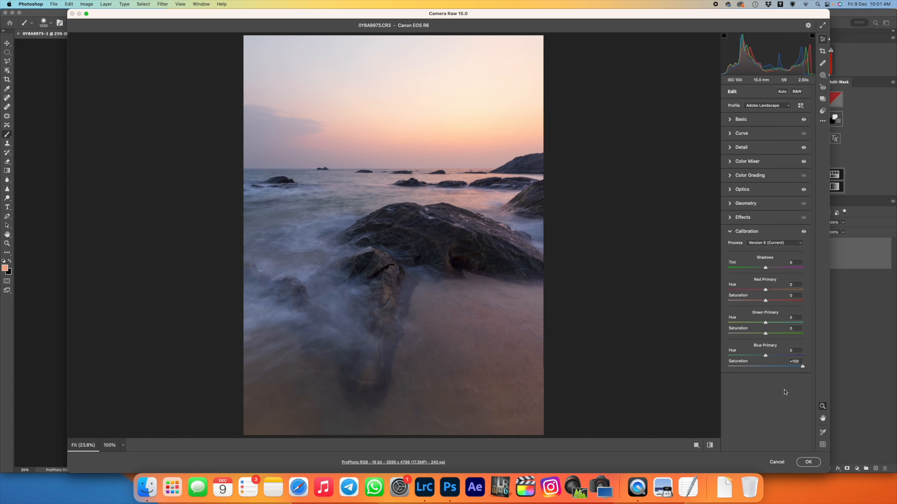
{"action": "left_click", "coordinate": [775, 461]}
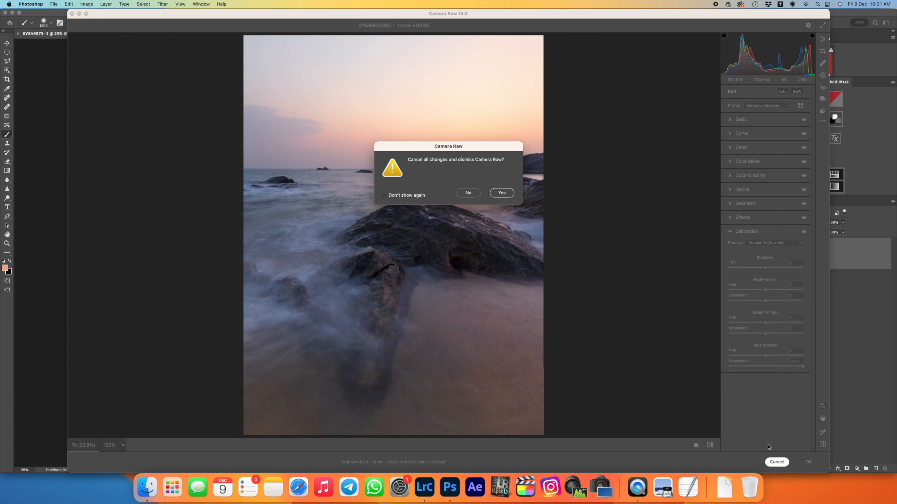
{"action": "left_click", "coordinate": [501, 193]}
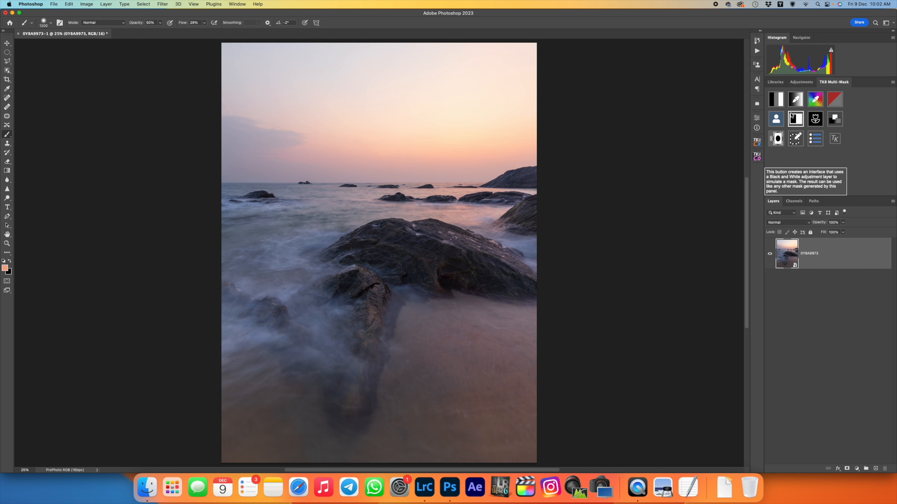
- Try brightening the waves around the rocks with white paint on a TK8 Dodge layer, and delete that layer
{"action": "left_click", "coordinate": [756, 156]}
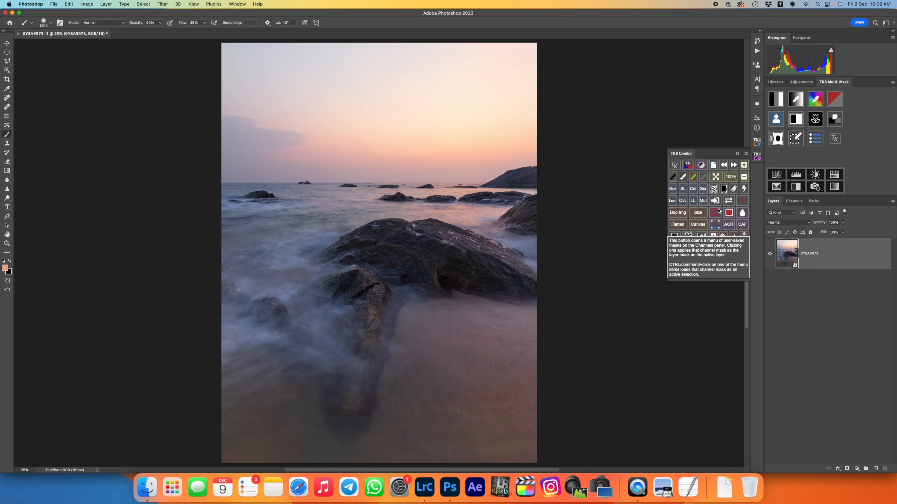
{"action": "left_click", "coordinate": [702, 262]}
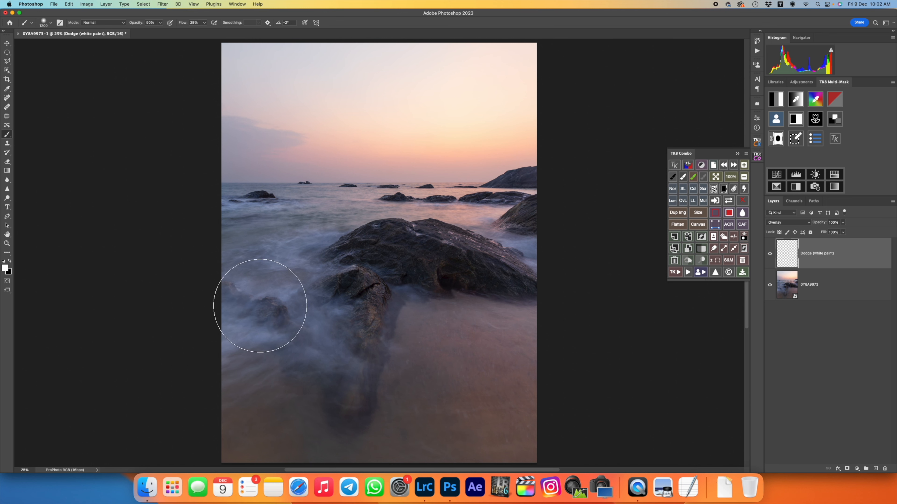
{"action": "mouse_move", "coordinate": [261, 300]}
{"action": "left_mouse_down"}
{"action": "mouse_move", "coordinate": [349, 345]}
{"action": "mouse_move", "coordinate": [310, 270]}
{"action": "mouse_move", "coordinate": [360, 290]}
{"action": "mouse_move", "coordinate": [274, 326]}
{"action": "mouse_move", "coordinate": [311, 370]}
{"action": "mouse_move", "coordinate": [395, 292]}
{"action": "mouse_move", "coordinate": [426, 284]}
{"action": "mouse_move", "coordinate": [420, 266]}
{"action": "mouse_move", "coordinate": [389, 392]}
{"action": "mouse_move", "coordinate": [310, 385]}
{"action": "mouse_move", "coordinate": [304, 257]}
{"action": "mouse_move", "coordinate": [363, 359]}
{"action": "mouse_move", "coordinate": [346, 391]}
{"action": "mouse_move", "coordinate": [304, 385]}
{"action": "mouse_move", "coordinate": [326, 346]}
{"action": "mouse_move", "coordinate": [379, 361]}
{"action": "mouse_move", "coordinate": [314, 330]}
{"action": "mouse_move", "coordinate": [364, 290]}
{"action": "left_mouse_up"}
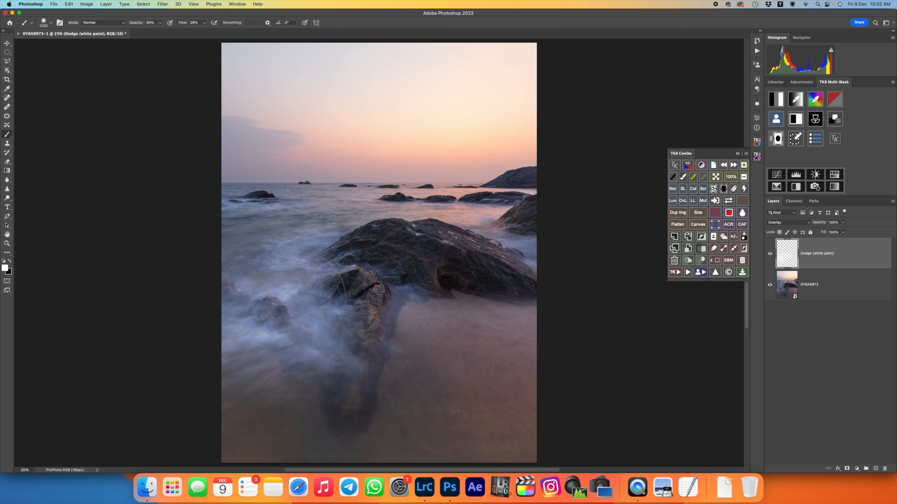
{"action": "mouse_move", "coordinate": [801, 255]}
{"action": "left_mouse_down"}
{"action": "mouse_move", "coordinate": [844, 439]}
{"action": "mouse_move", "coordinate": [885, 469]}
{"action": "left_mouse_up"}
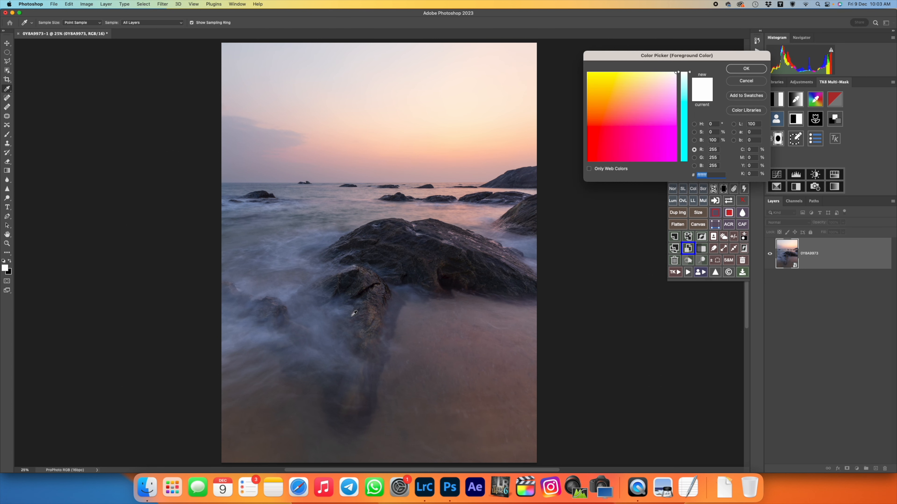
- Build a colour mask from the water's blue tone #6e708e and dodge the waves through it with white paint at 30% brush opacity
{"action": "left_click", "coordinate": [260, 335]}
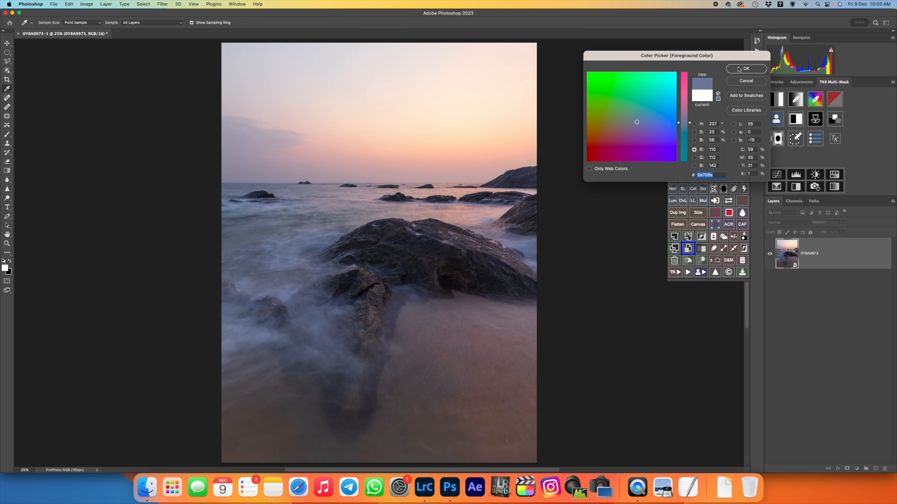
{"action": "left_click", "coordinate": [744, 68]}
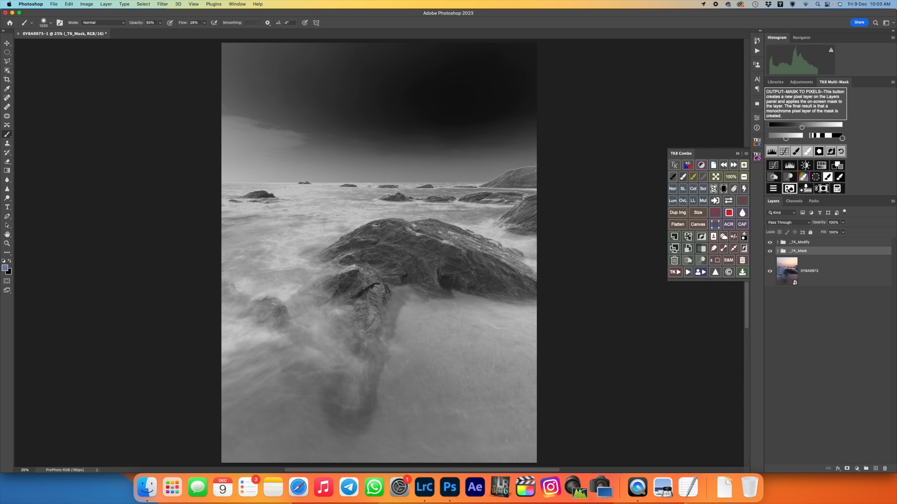
{"action": "left_click", "coordinate": [787, 178]}
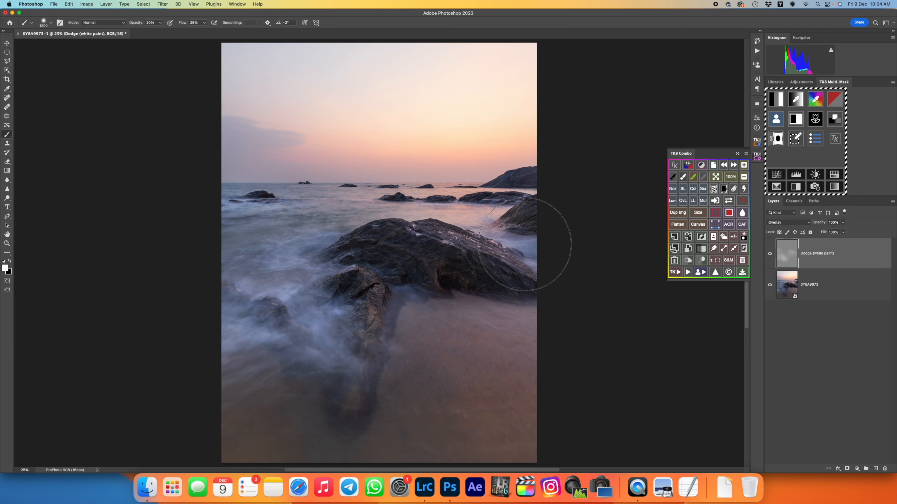
{"action": "left_click", "coordinate": [769, 255]}
{"action": "left_click", "coordinate": [770, 255]}
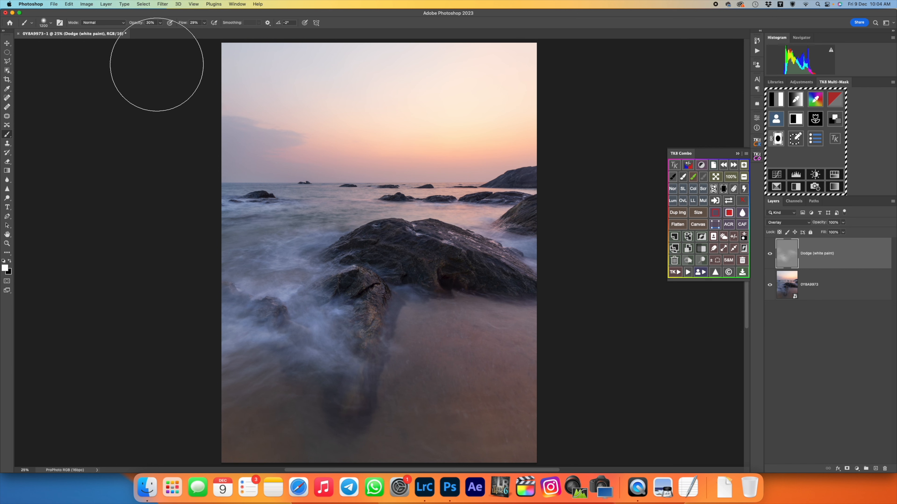
- Invert the selection, hide its edges, and darken the sky and foreground with black paint on a new TK8 Burn layer
{"action": "left_click", "coordinate": [144, 5]}
{"action": "left_click", "coordinate": [148, 32]}
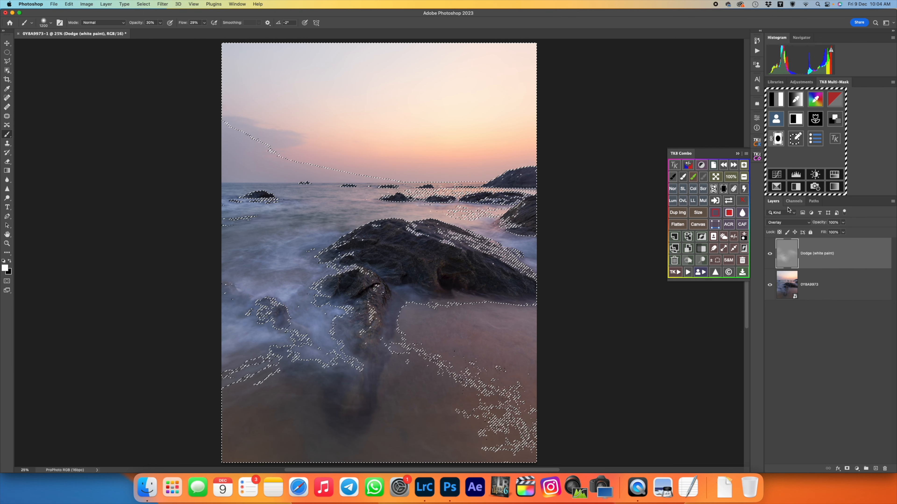
{"action": "left_click", "coordinate": [716, 260]}
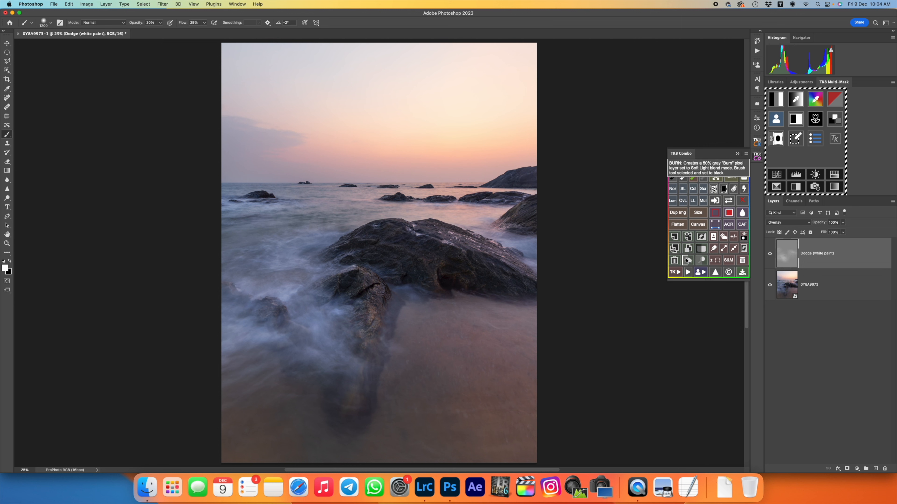
{"action": "left_click", "coordinate": [687, 261]}
{"action": "left_click", "coordinate": [675, 272]}
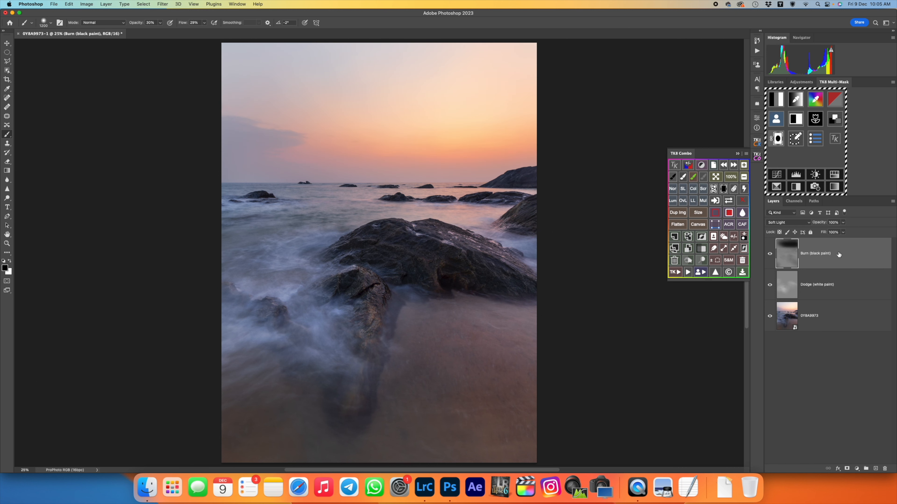
- Group the Burn and Dodge paint layers into a new group named "Dodge and Burn"
{"action": "left_click", "coordinate": [856, 288], "text": "shift"}
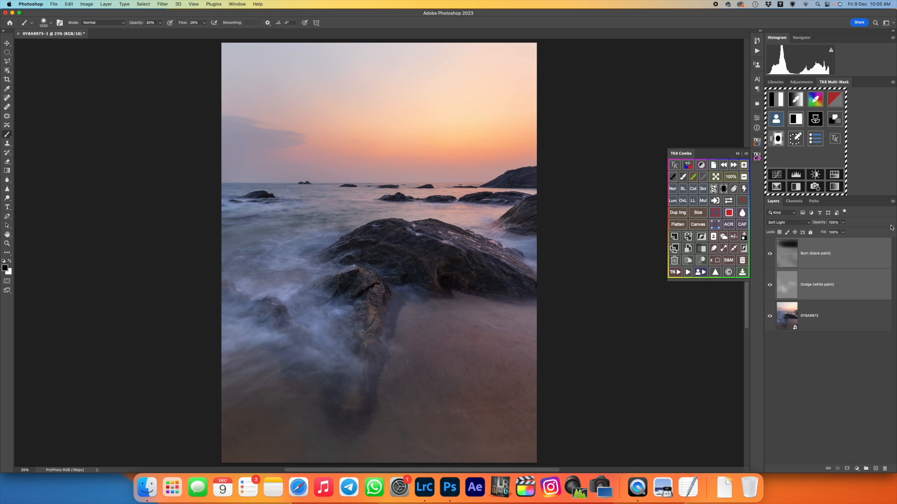
{"action": "left_click", "coordinate": [892, 203]}
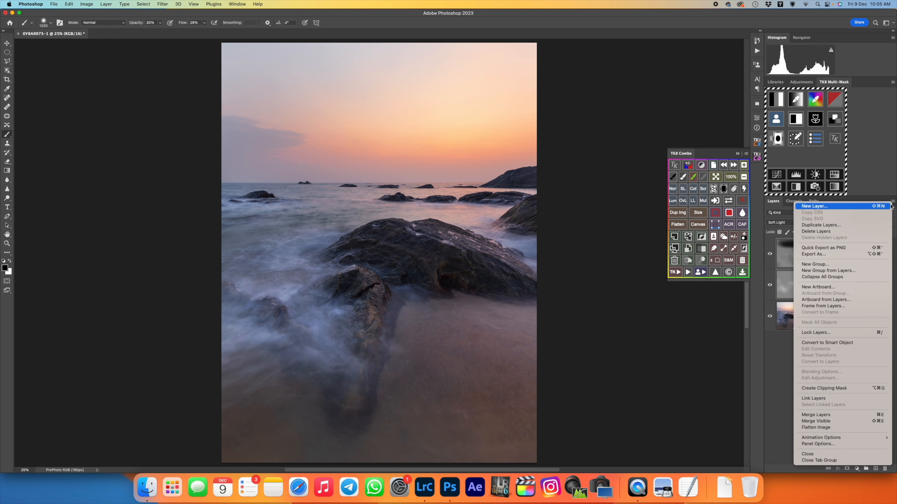
{"action": "left_click", "coordinate": [846, 271]}
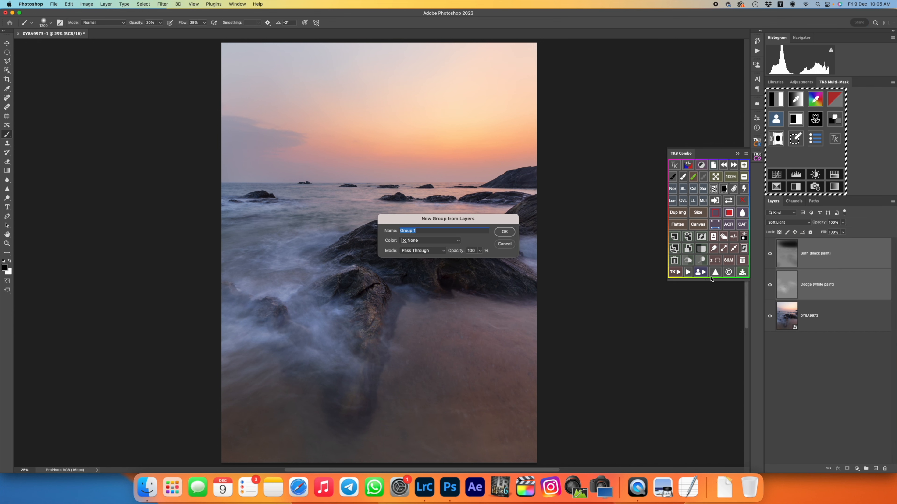
{"action": "type", "text": "Dodge and Burn"}
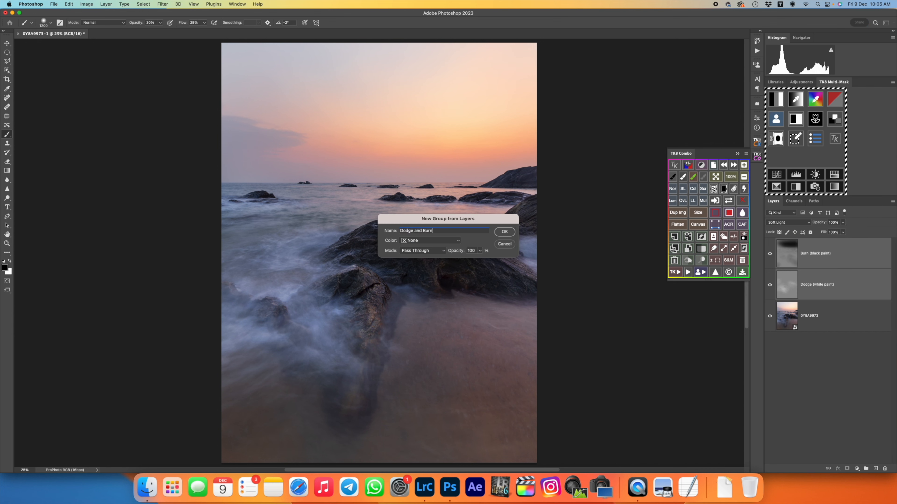
{"action": "left_click", "coordinate": [504, 232]}
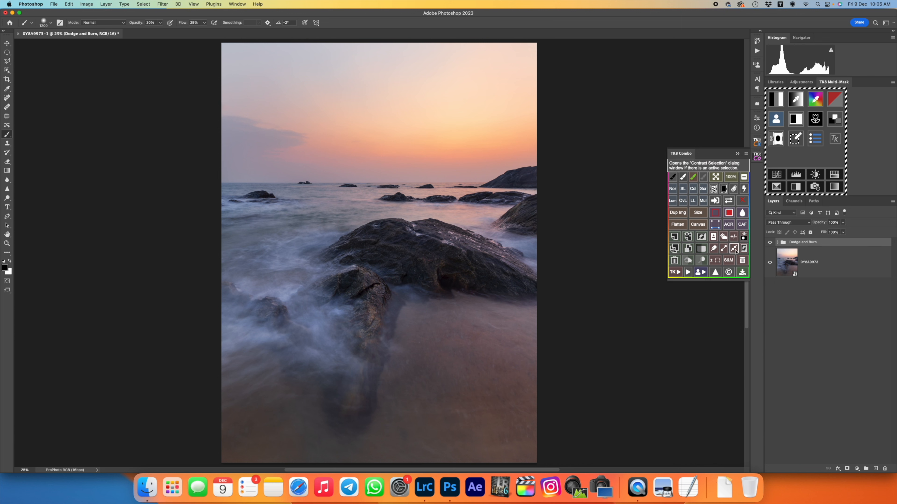
- Compare the image with and without the Dodge and Burn group, and look through the layers inside it
{"action": "left_click", "coordinate": [770, 244]}
{"action": "left_click", "coordinate": [769, 243]}
{"action": "left_click", "coordinate": [770, 244]}
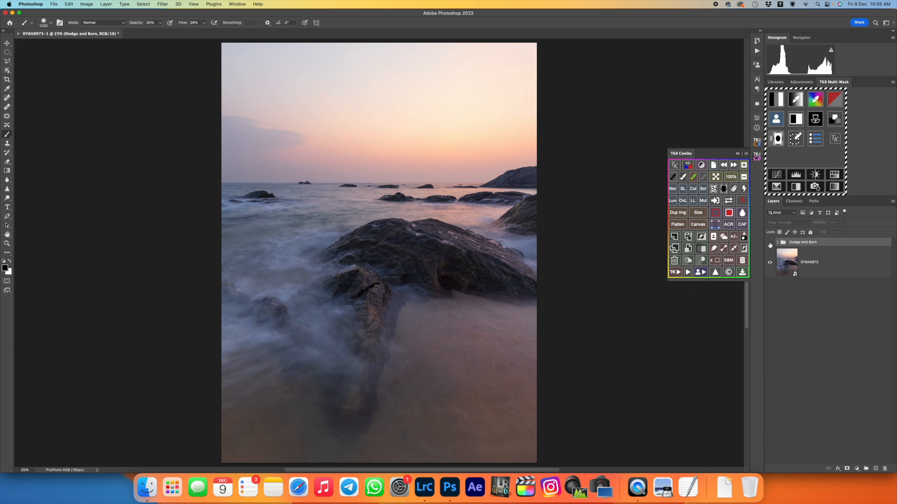
{"action": "left_click", "coordinate": [770, 244]}
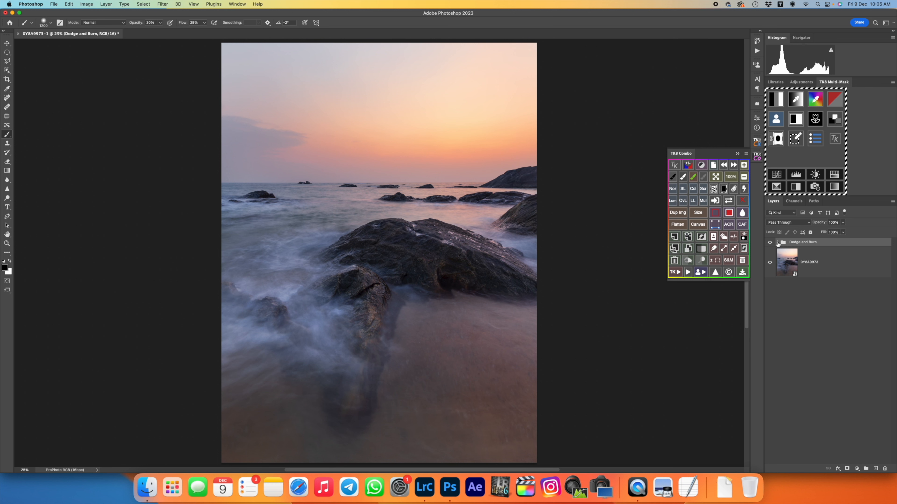
{"action": "left_click", "coordinate": [778, 243]}
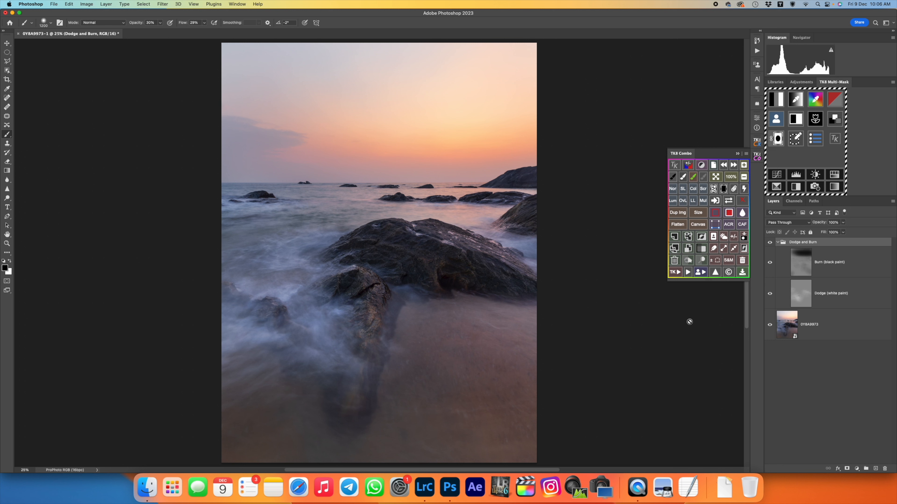
{"action": "left_click", "coordinate": [777, 243]}
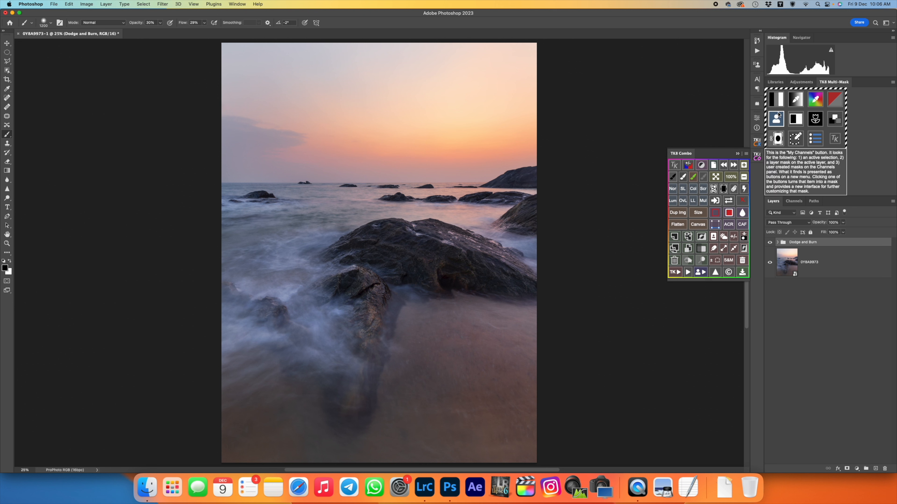
- Check the edges of the active inverted selection and clear the selection
{"action": "left_click", "coordinate": [717, 260]}
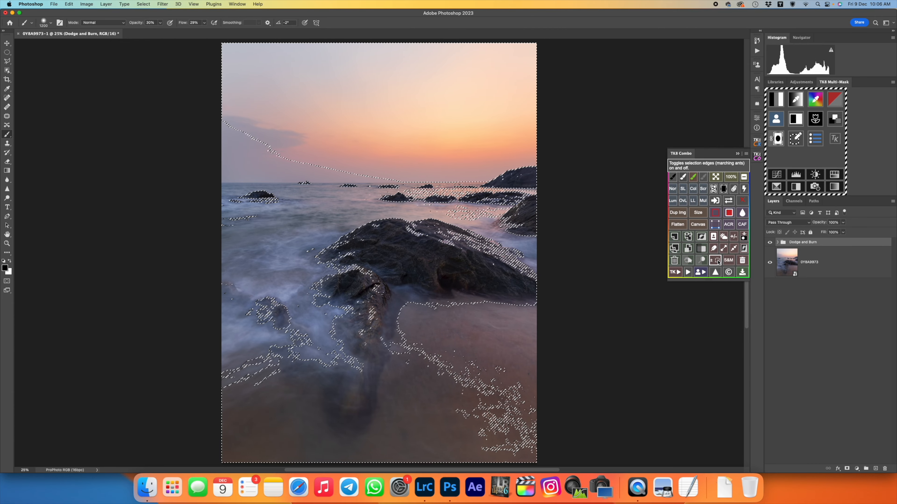
{"action": "left_click", "coordinate": [718, 261]}
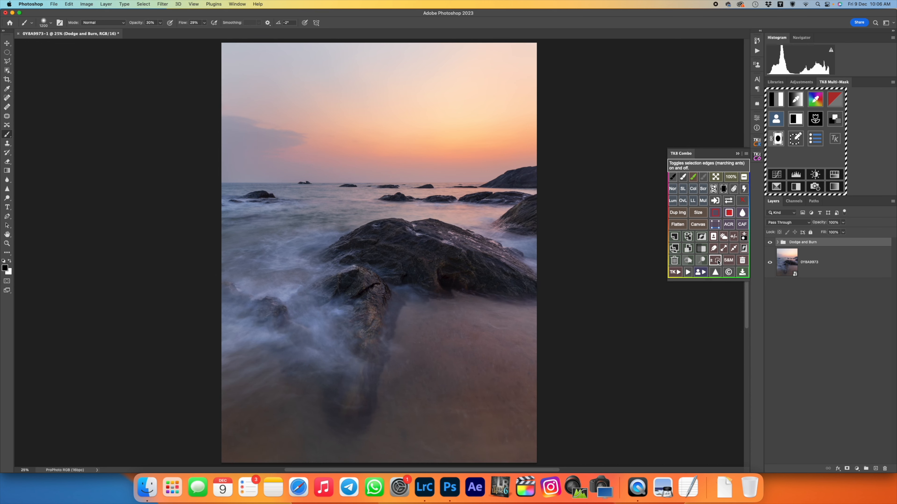
{"action": "left_click", "coordinate": [717, 261]}
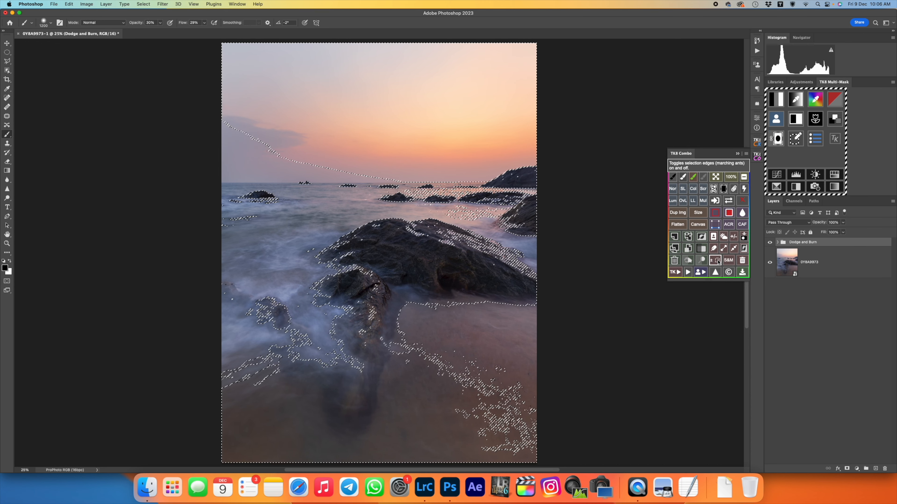
{"action": "left_click", "coordinate": [718, 261]}
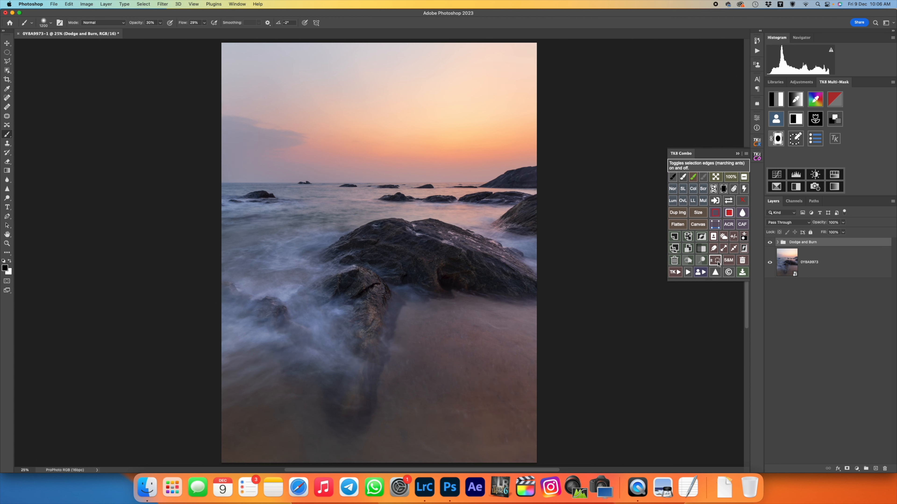
- Run the TK8 Add Color action using the warm sky tone #cfac80 sampled above the horizon
{"action": "left_click", "coordinate": [677, 273]}
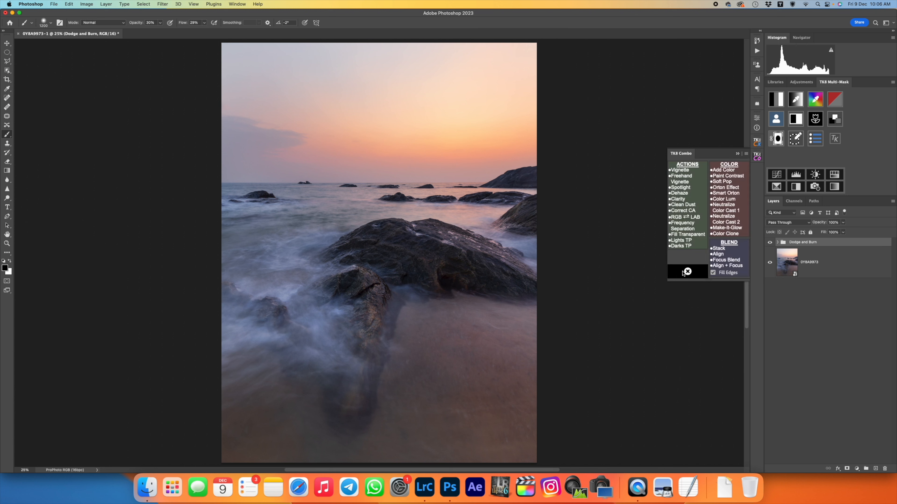
{"action": "left_click", "coordinate": [721, 171]}
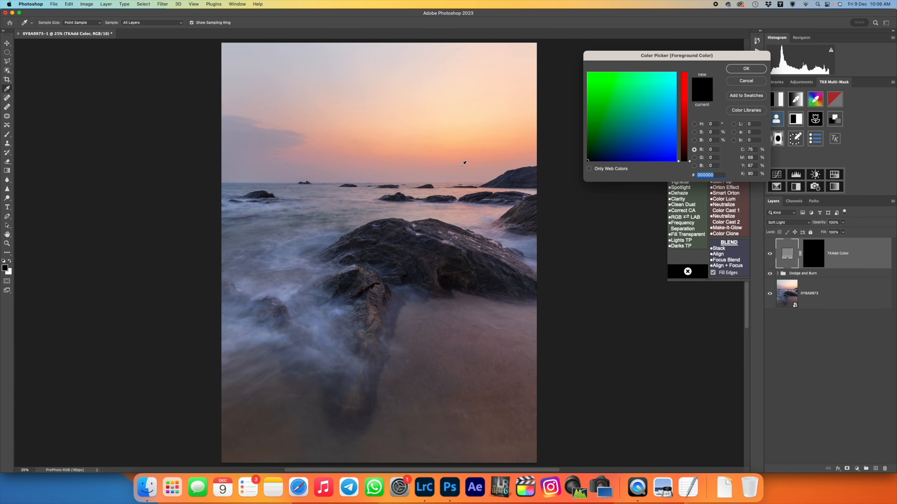
{"action": "left_click", "coordinate": [441, 149]}
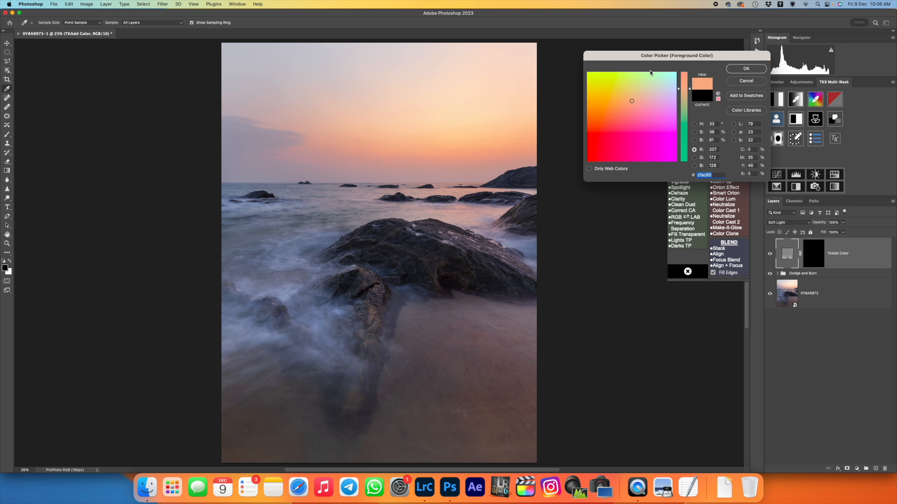
{"action": "left_click", "coordinate": [733, 67]}
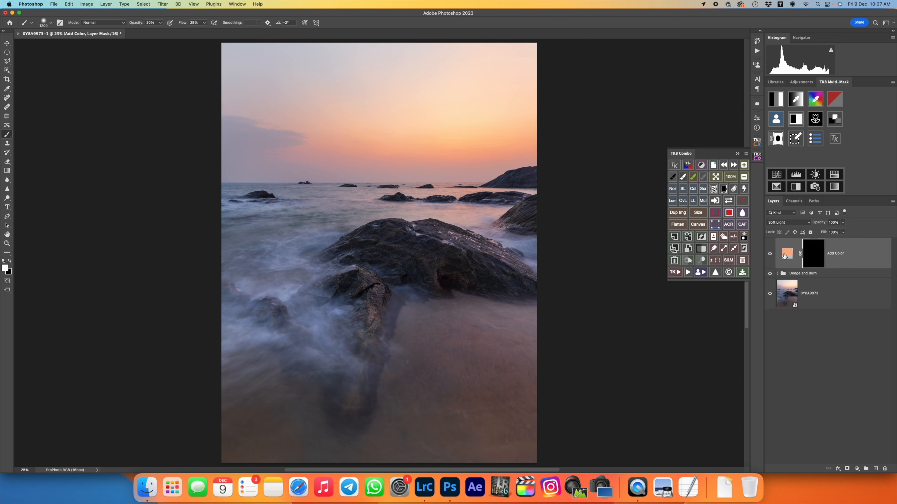
- Preview the Add Color layer over the whole image by disabling its mask, and re-enable the mask
{"action": "right_click", "coordinate": [811, 254]}
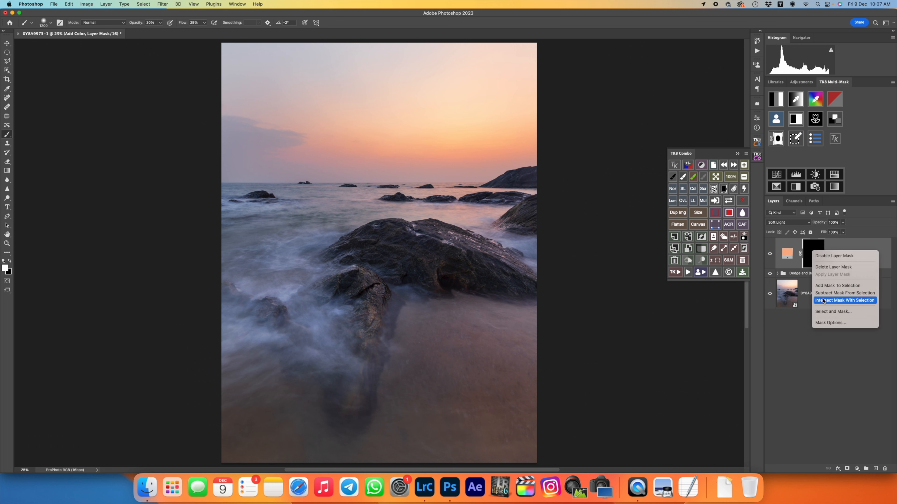
{"action": "left_click", "coordinate": [831, 255]}
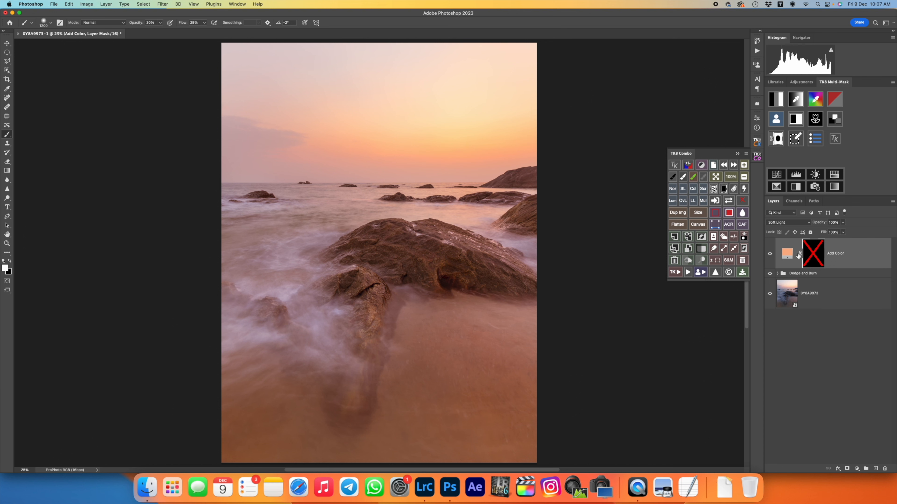
{"action": "right_click", "coordinate": [811, 250]}
{"action": "left_click", "coordinate": [819, 255]}
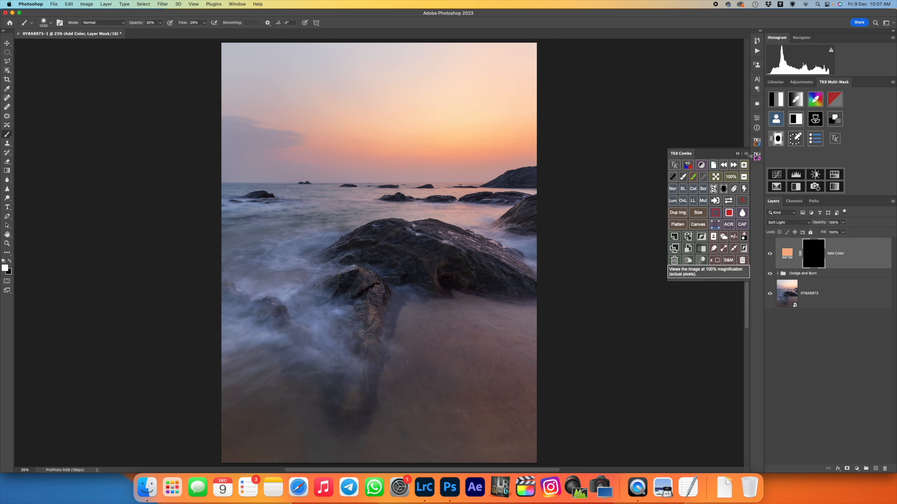
- Create a TK8 luminosity mask for the highlights, comparing Lights-2 with Lights-3 and settling on Lights-2
{"action": "left_click", "coordinate": [778, 106]}
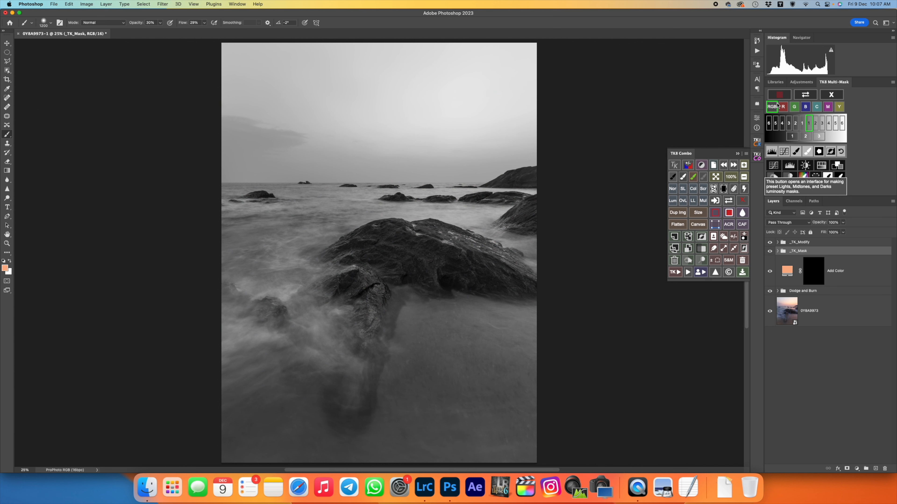
{"action": "left_click", "coordinate": [815, 123]}
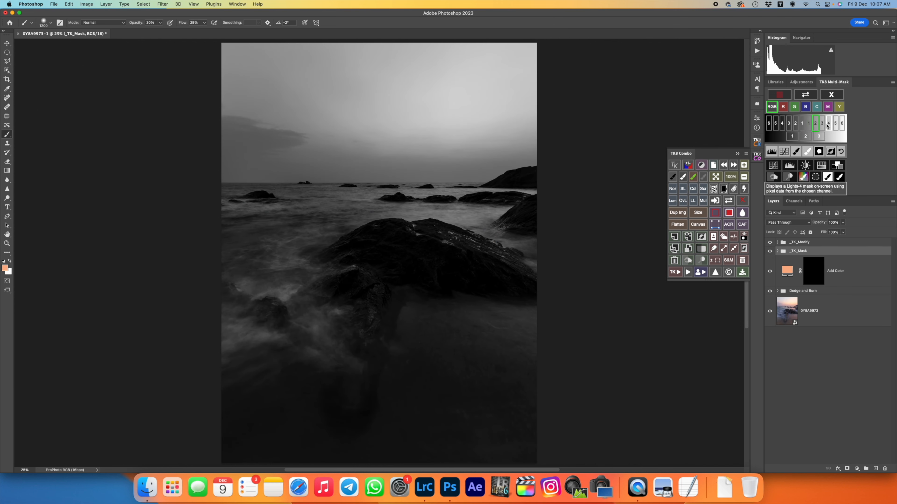
{"action": "left_click", "coordinate": [823, 123]}
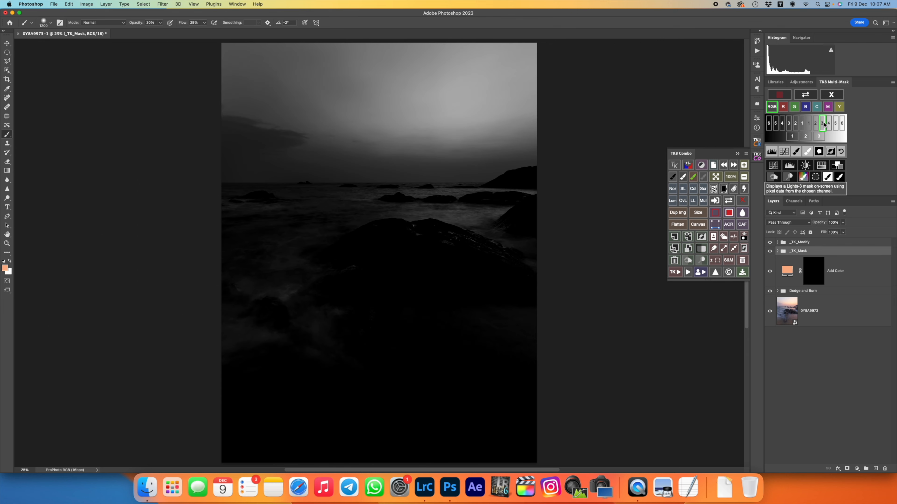
{"action": "left_click", "coordinate": [816, 123]}
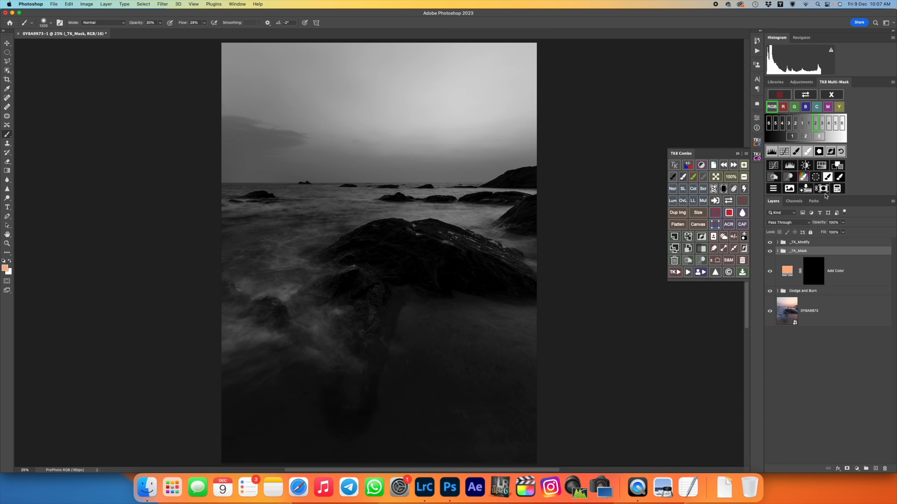
- Brighten the mask with a curve point at input 52, output 81 and black output 11, and load it as a selection
{"action": "left_click", "coordinate": [784, 151]}
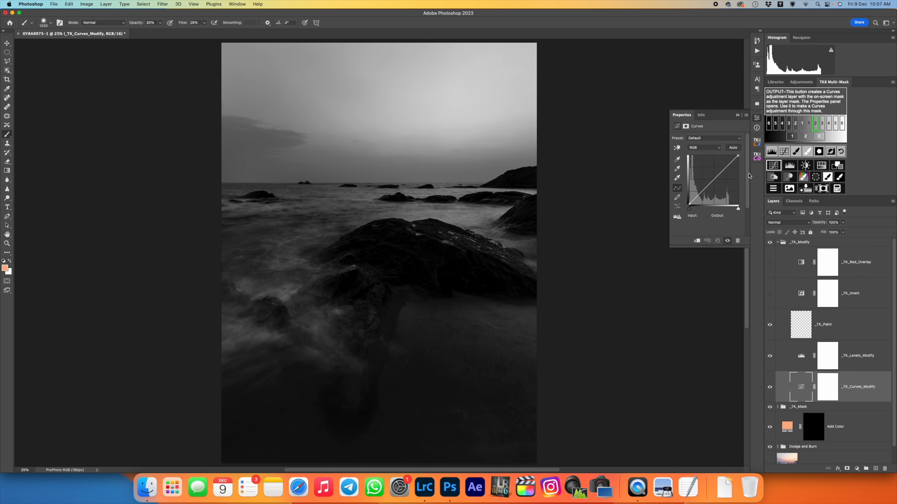
{"action": "left_click_drag", "start_coordinate": [700, 191], "coordinate": [698, 188]}
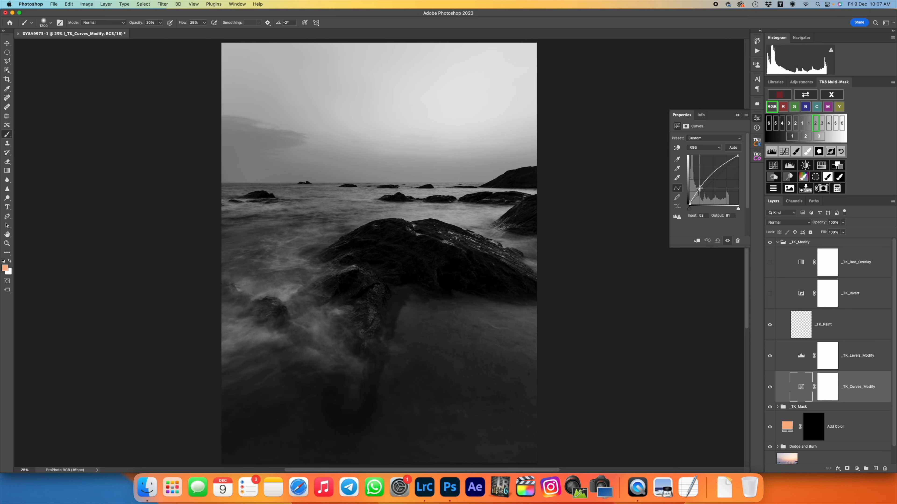
{"action": "left_click", "coordinate": [689, 204]}
{"action": "left_click_drag", "start_coordinate": [688, 204], "coordinate": [689, 202]}
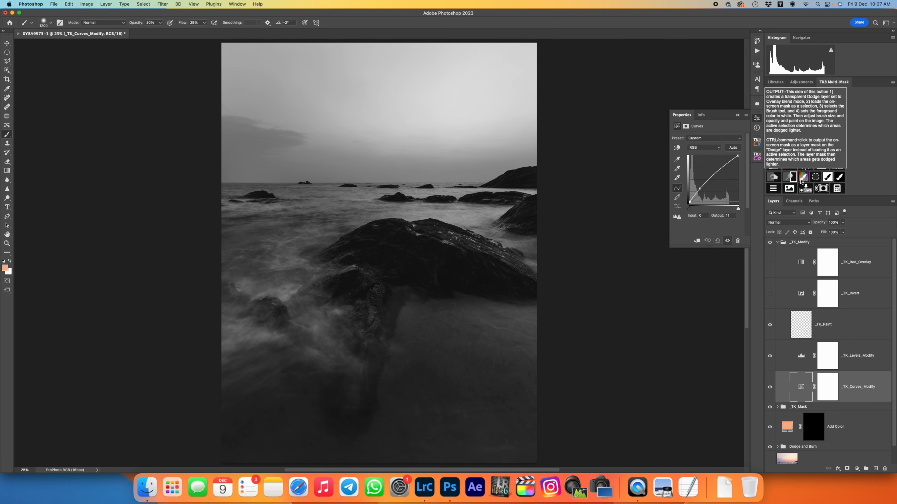
{"action": "left_click", "coordinate": [815, 177]}
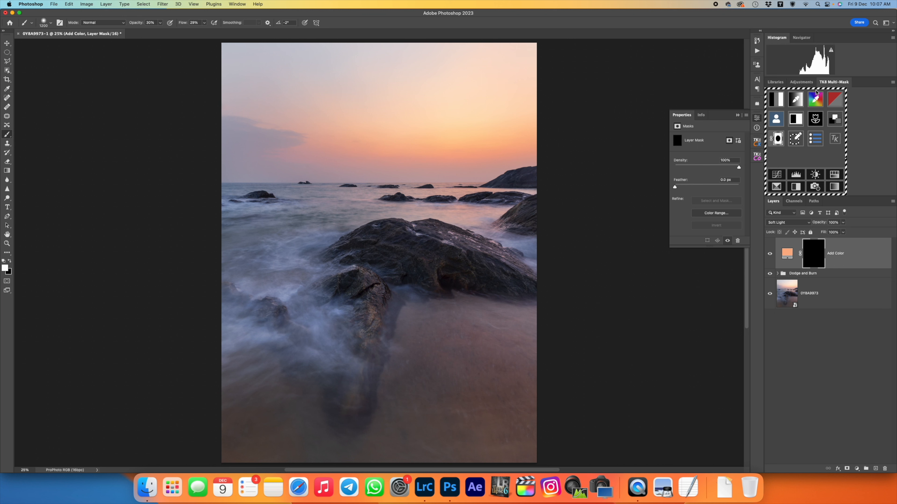
- Check the extent of the luminosity selection, hide its edges again, and collapse the TK8 Combo panel
{"action": "left_click", "coordinate": [757, 157]}
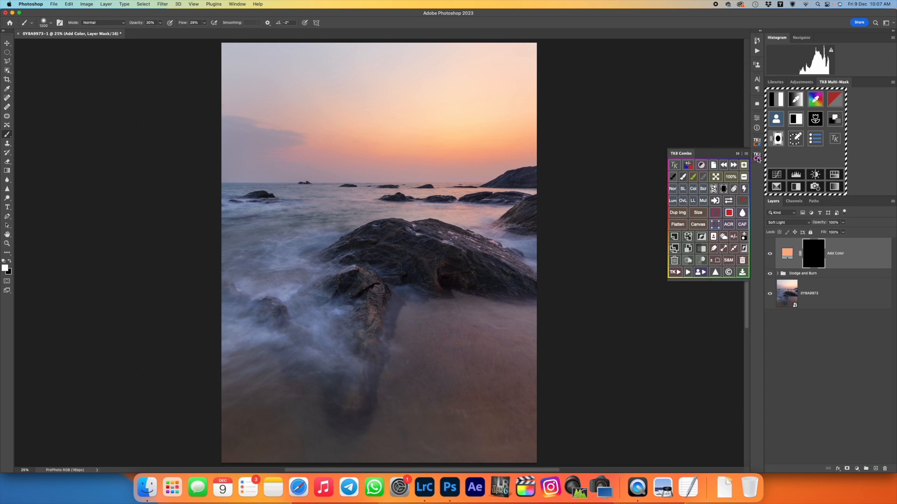
{"action": "left_click", "coordinate": [713, 261]}
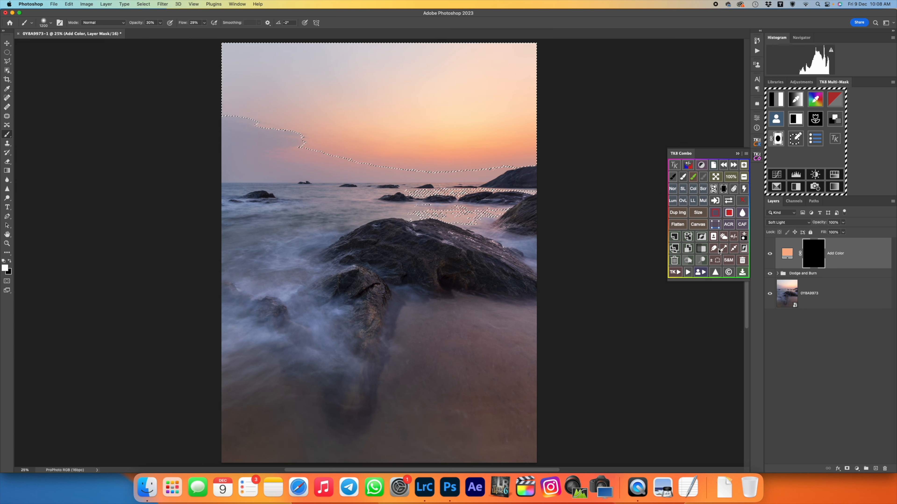
{"action": "key", "text": "super+d"}
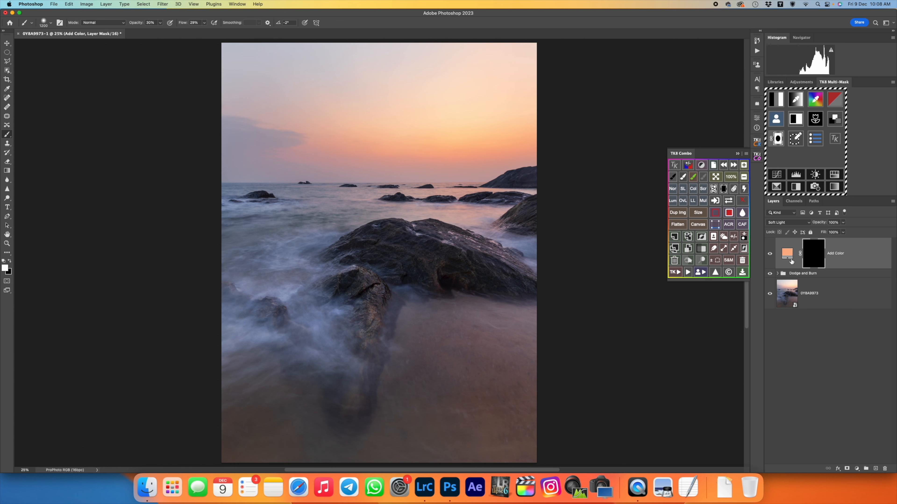
{"action": "left_click", "coordinate": [737, 153]}
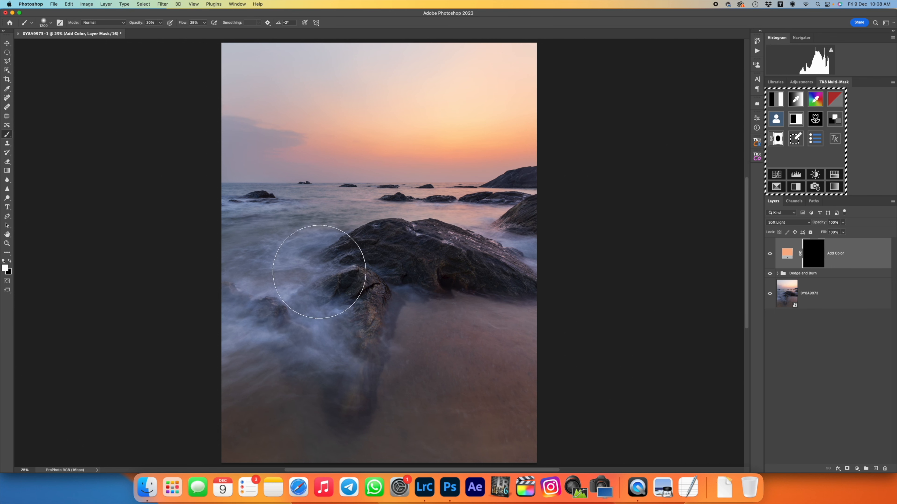
- Paint white on the Add Color mask over the sunset sky and sea, and reduce the brush size to 500
{"action": "mouse_move", "coordinate": [426, 156]}
{"action": "left_mouse_down"}
{"action": "mouse_move", "coordinate": [320, 150]}
{"action": "mouse_move", "coordinate": [419, 154]}
{"action": "mouse_move", "coordinate": [589, 122]}
{"action": "mouse_move", "coordinate": [562, 129]}
{"action": "mouse_move", "coordinate": [576, 116]}
{"action": "mouse_move", "coordinate": [472, 114]}
{"action": "mouse_move", "coordinate": [397, 90]}
{"action": "mouse_move", "coordinate": [254, 69]}
{"action": "mouse_move", "coordinate": [447, 128]}
{"action": "mouse_move", "coordinate": [434, 173]}
{"action": "mouse_move", "coordinate": [502, 225]}
{"action": "mouse_move", "coordinate": [340, 215]}
{"action": "mouse_move", "coordinate": [537, 228]}
{"action": "mouse_move", "coordinate": [495, 201]}
{"action": "mouse_move", "coordinate": [449, 202]}
{"action": "left_mouse_up"}
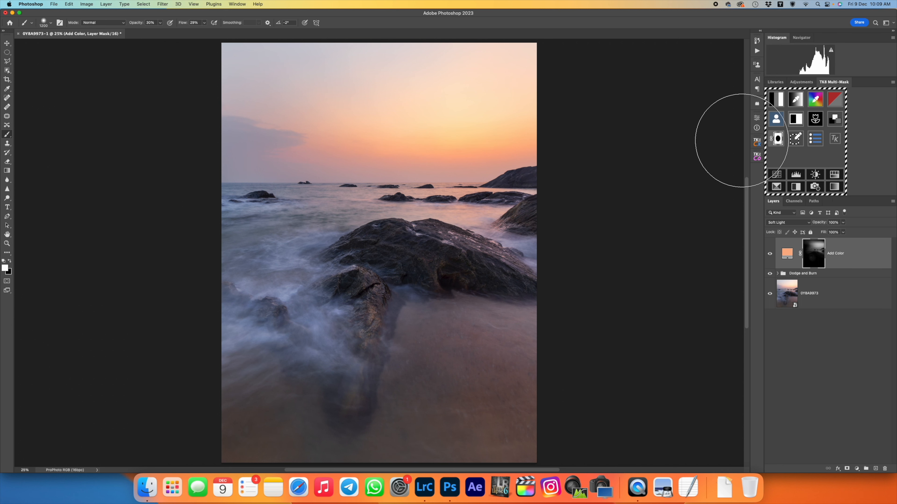
{"action": "left_click", "coordinate": [773, 104]}
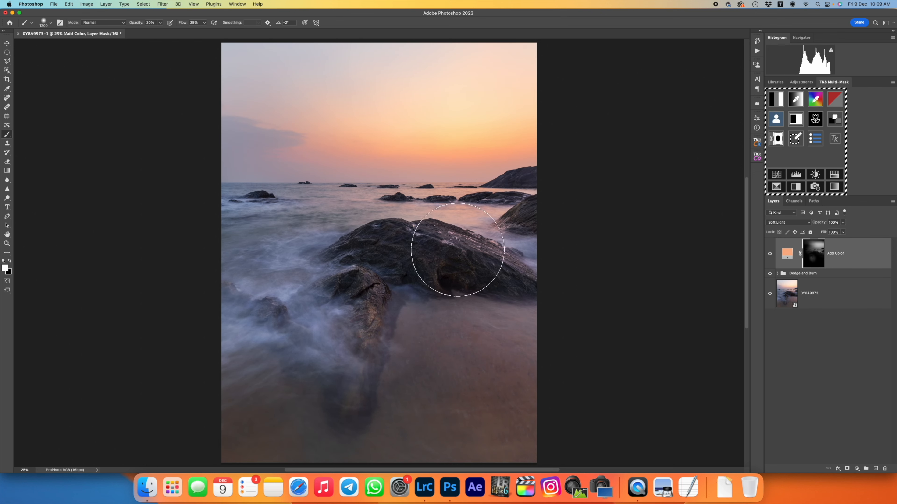
{"action": "key", "text": "bracketleft"}
{"action": "key", "text": "bracketleft"}
{"action": "key", "text": "bracketleft"}
{"action": "key", "text": "bracketleft"}
{"action": "key", "text": "bracketleft"}
{"action": "key", "text": "bracketleft"}
{"action": "key", "text": "bracketleft"}
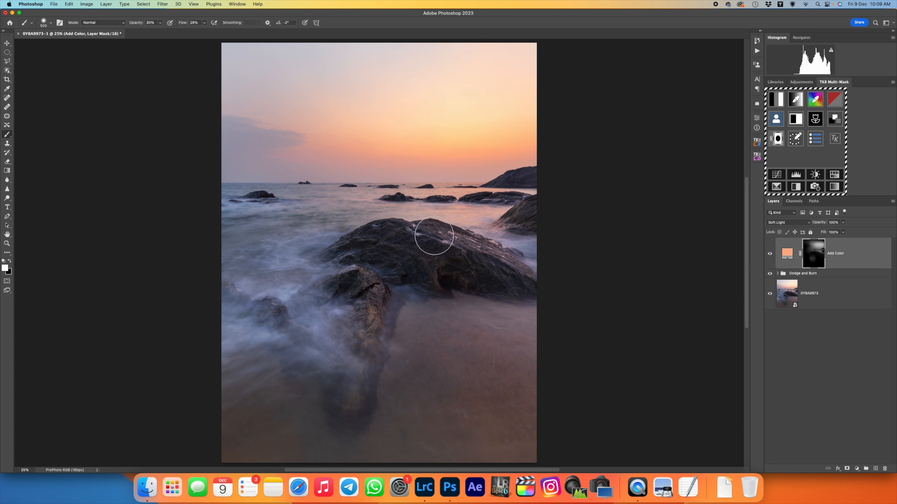
- Compare the image with and without the Add Color layer, and remove the active luminosity selection
{"action": "left_click", "coordinate": [770, 256]}
{"action": "left_click", "coordinate": [770, 255]}
{"action": "left_click", "coordinate": [770, 256]}
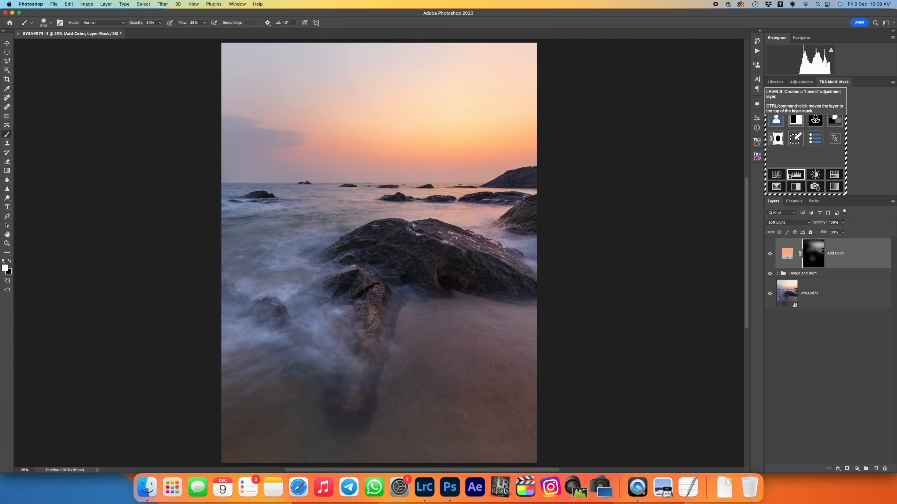
{"action": "key", "text": "super+d"}
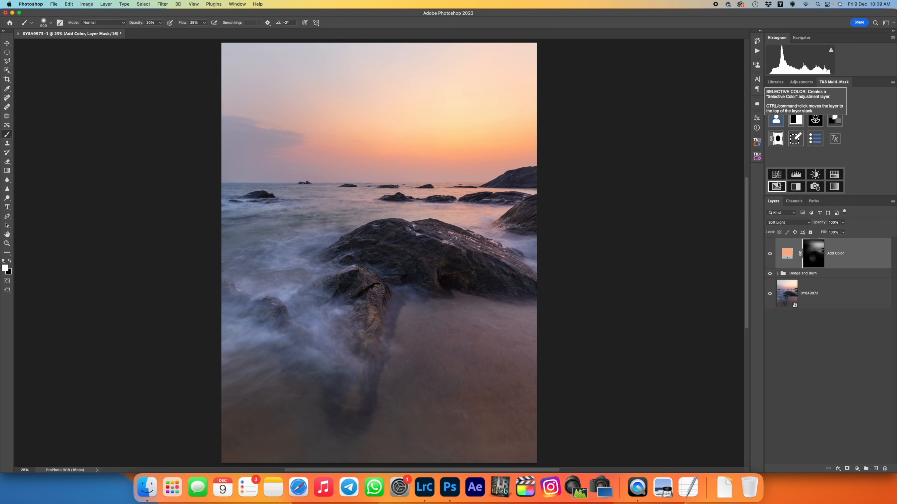
- Add a TK8 Vignette with a Gaussian Blur radius of 380 pixels, and compare the image with and without it
{"action": "left_click", "coordinate": [756, 156]}
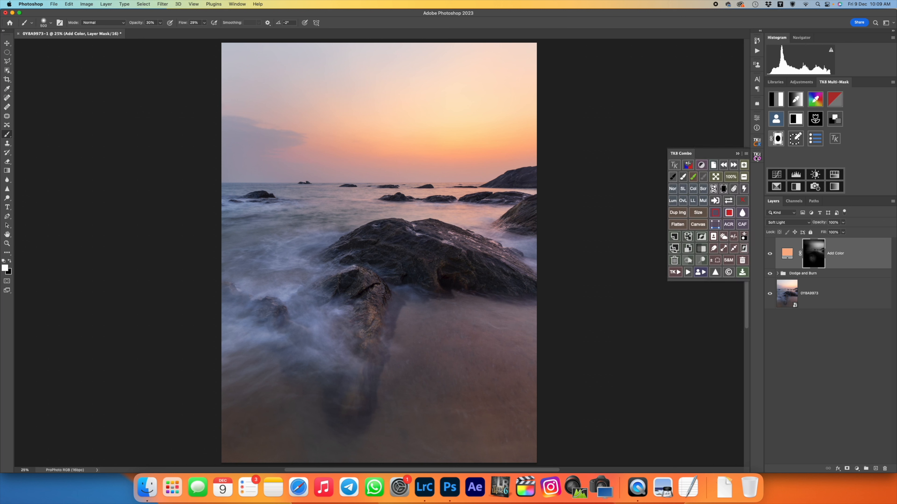
{"action": "left_click", "coordinate": [675, 272]}
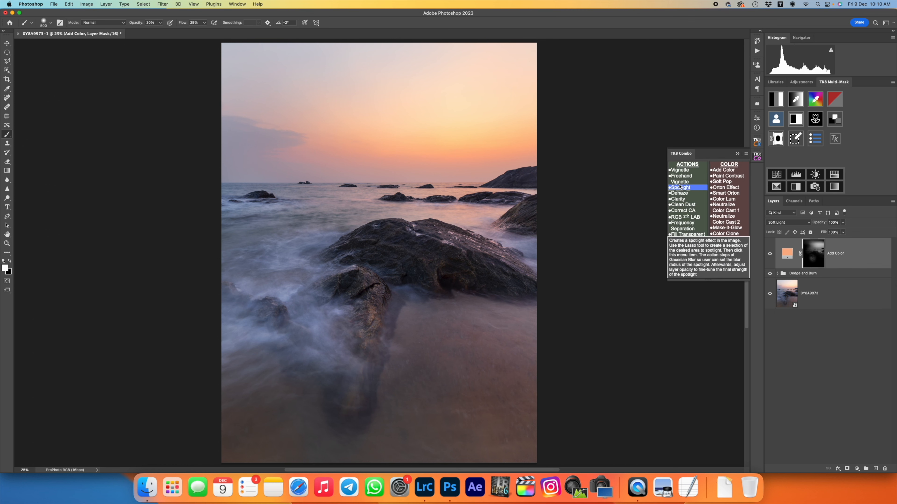
{"action": "left_click", "coordinate": [679, 170]}
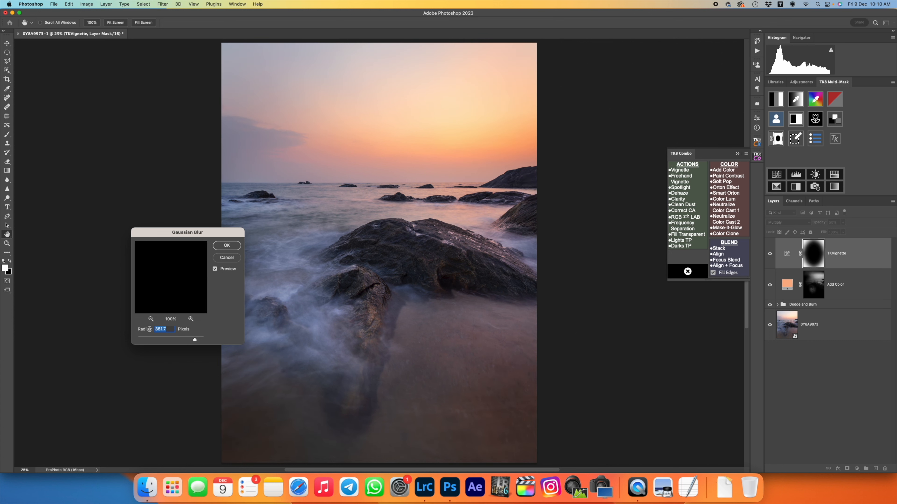
{"action": "type", "text": "380"}
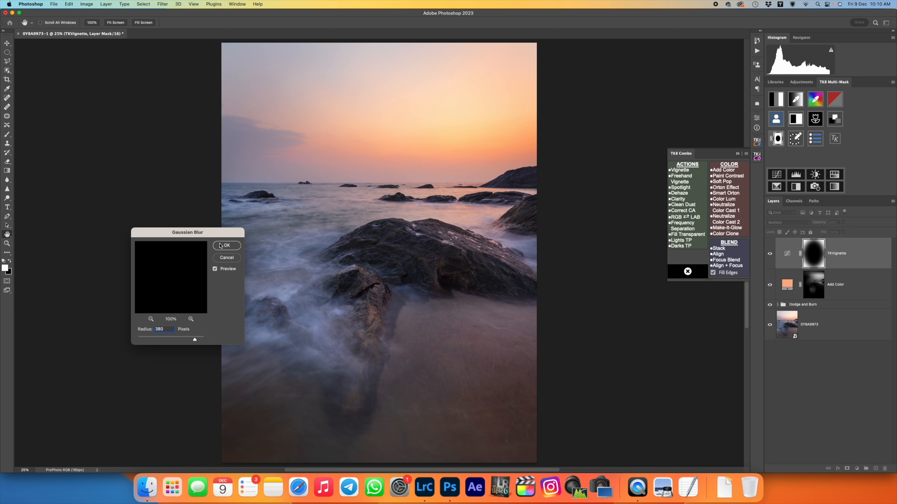
{"action": "left_click", "coordinate": [226, 245]}
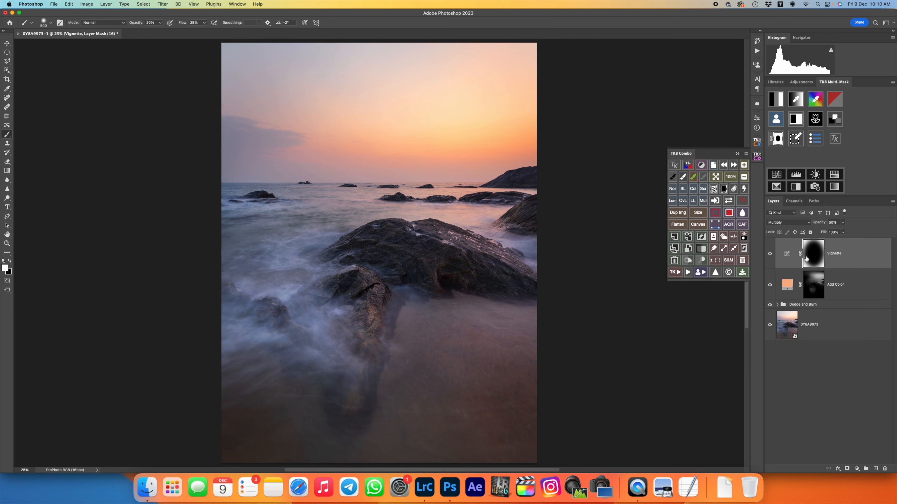
{"action": "left_click", "coordinate": [770, 254]}
{"action": "left_click", "coordinate": [770, 254]}
{"action": "left_click", "coordinate": [770, 255]}
{"action": "left_click", "coordinate": [770, 254]}
- Apply the TK8 Soft Pop effect above the vignette, and compare the image with and without it
{"action": "left_click", "coordinate": [674, 272]}
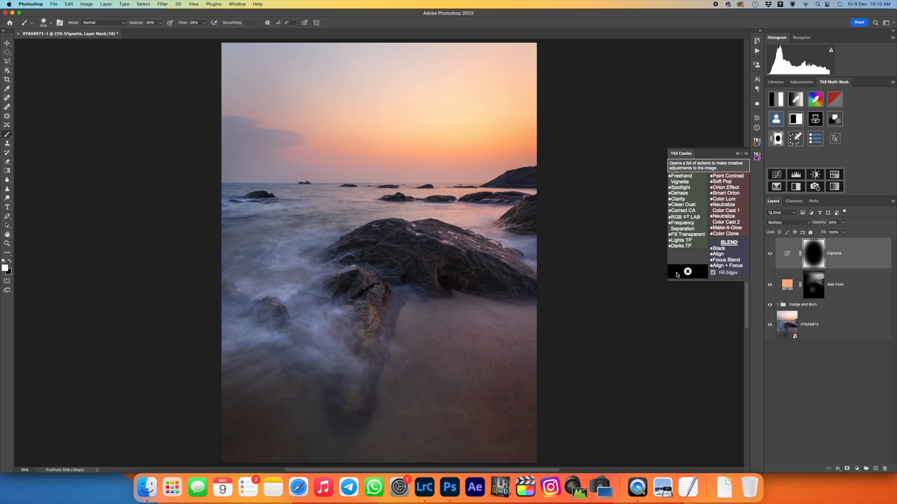
{"action": "left_click", "coordinate": [722, 181]}
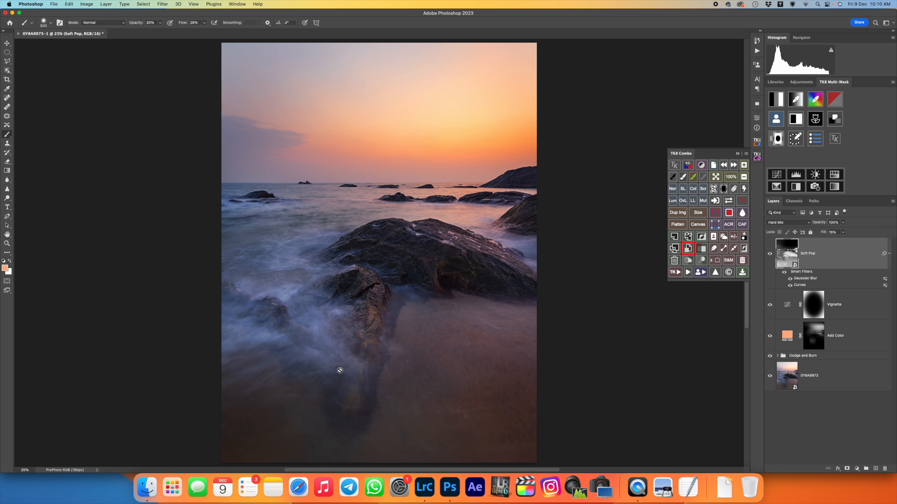
{"action": "left_click", "coordinate": [770, 255]}
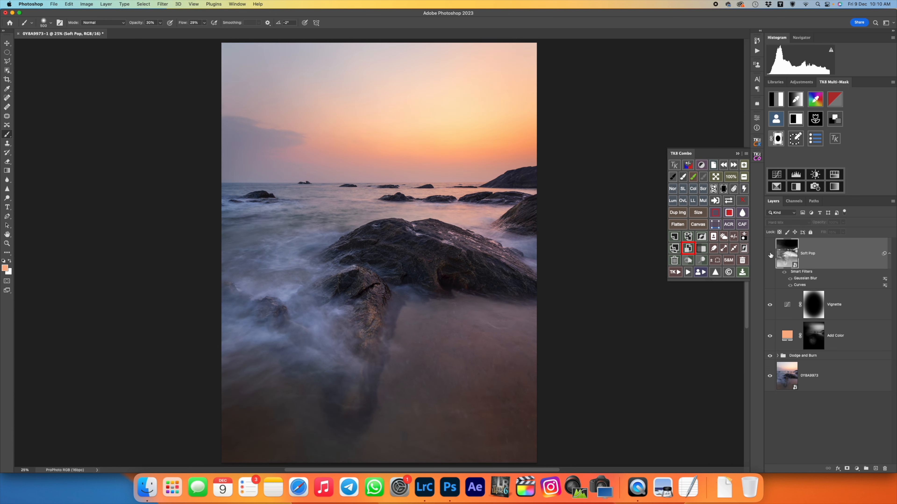
{"action": "left_click", "coordinate": [771, 255]}
{"action": "left_click", "coordinate": [770, 255]}
{"action": "left_click", "coordinate": [770, 255]}
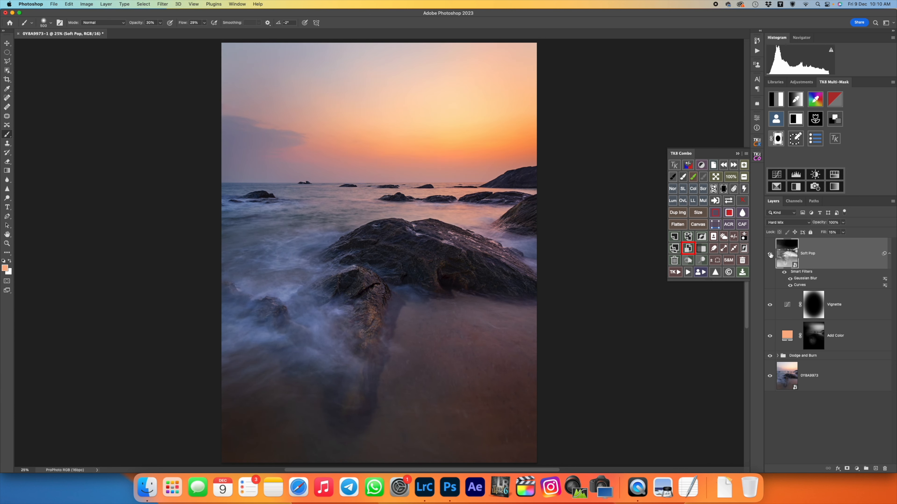
- Reduce the Soft Pop layer's opacity slightly, and compare the image with and without the layer
{"action": "left_click", "coordinate": [843, 223]}
{"action": "left_click_drag", "start_coordinate": [842, 234], "coordinate": [836, 234]}
{"action": "left_click_drag", "start_coordinate": [834, 233], "coordinate": [834, 233]}
{"action": "left_click", "coordinate": [769, 255]}
{"action": "left_click", "coordinate": [769, 255]}
{"action": "left_click", "coordinate": [769, 255]}
{"action": "left_click", "coordinate": [769, 255]}
- Rasterize the 0Y8A9973 smart object layer at the base of the stack, and save the document
{"action": "left_click", "coordinate": [787, 375]}
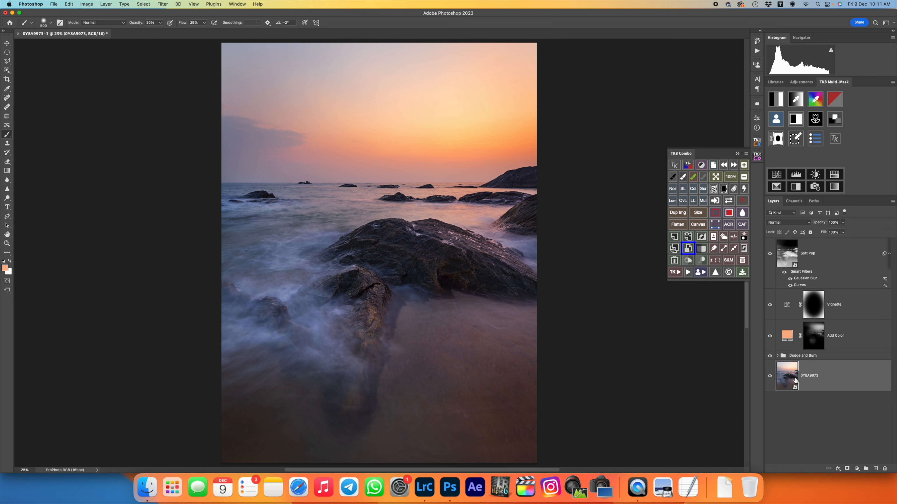
{"action": "left_click_drag", "start_coordinate": [795, 380], "coordinate": [106, 4]}
{"action": "left_click", "coordinate": [106, 5]}
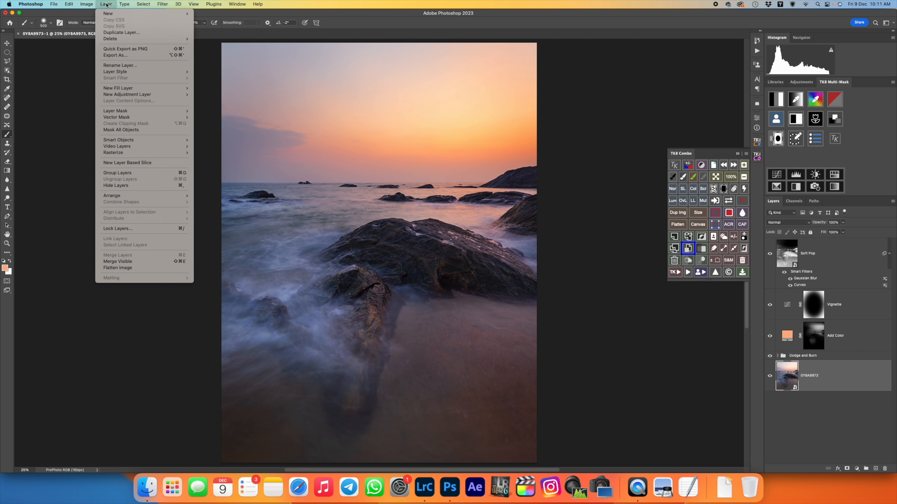
{"action": "mouse_move", "coordinate": [149, 140]}
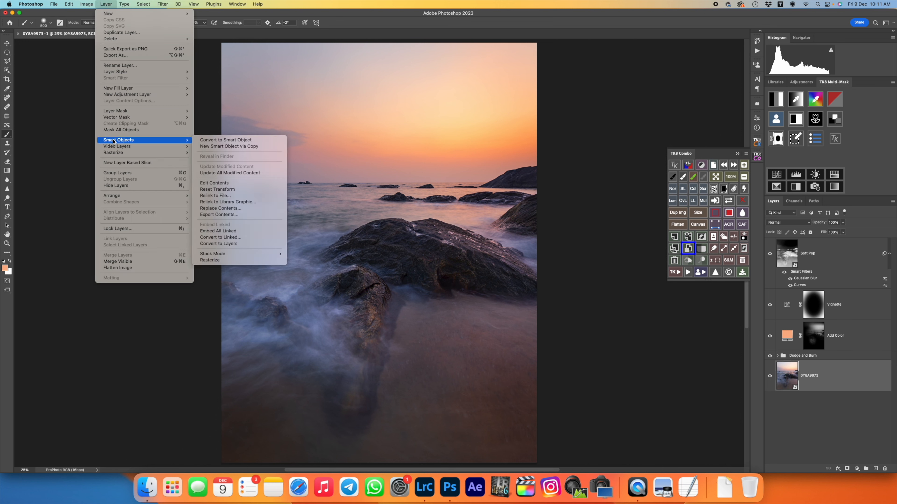
{"action": "left_click", "coordinate": [232, 260]}
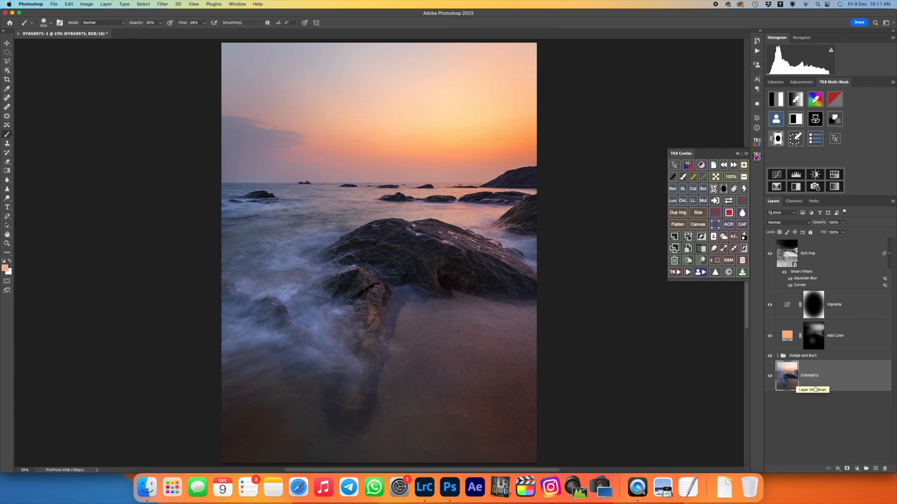
{"action": "left_click", "coordinate": [54, 4]}
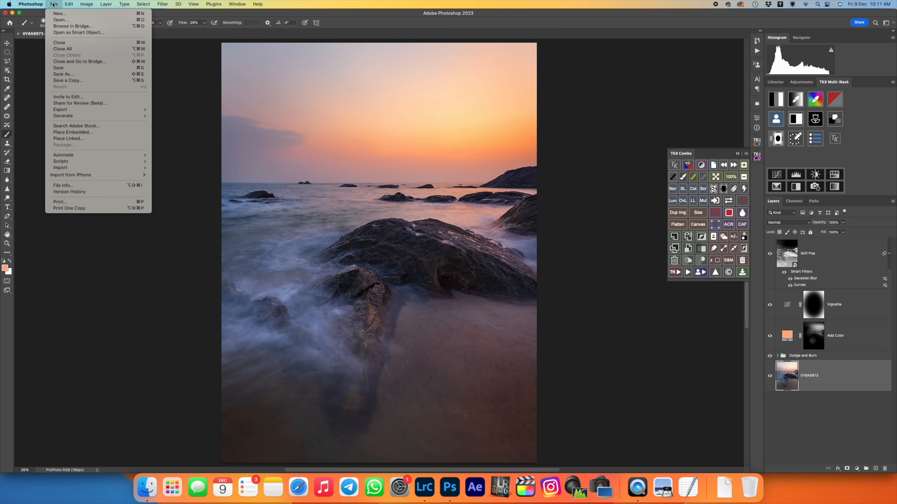
{"action": "left_click", "coordinate": [64, 68]}
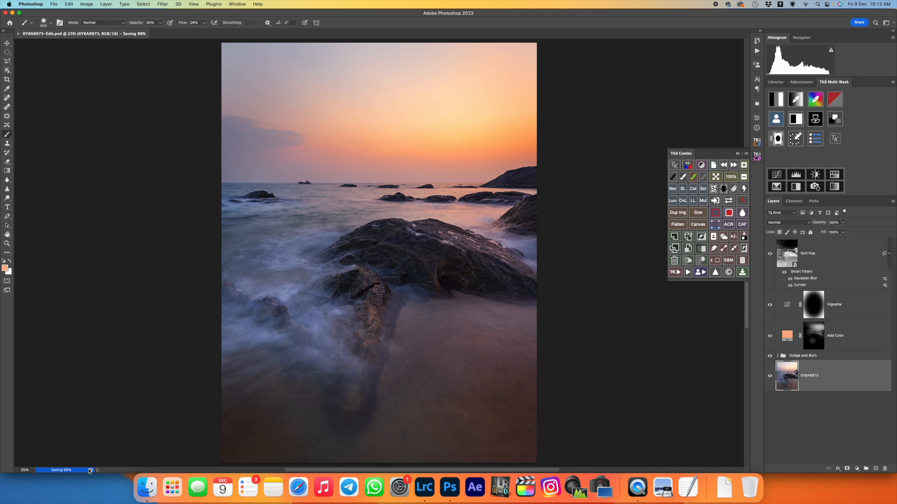
- Switch to Lightroom Classic and set the Whites of 0Y8A9973-Edit.psd to +45
{"action": "left_click", "coordinate": [425, 487]}
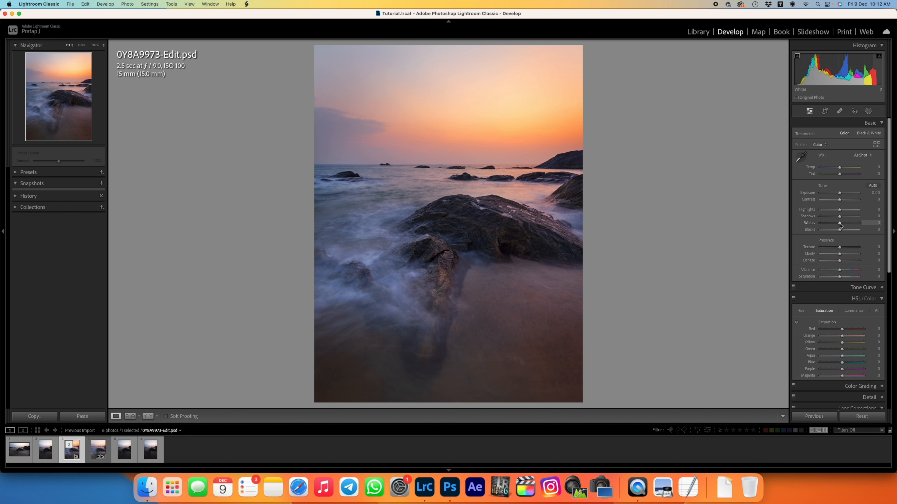
{"action": "left_click_drag", "start_coordinate": [839, 225], "coordinate": [848, 225]}
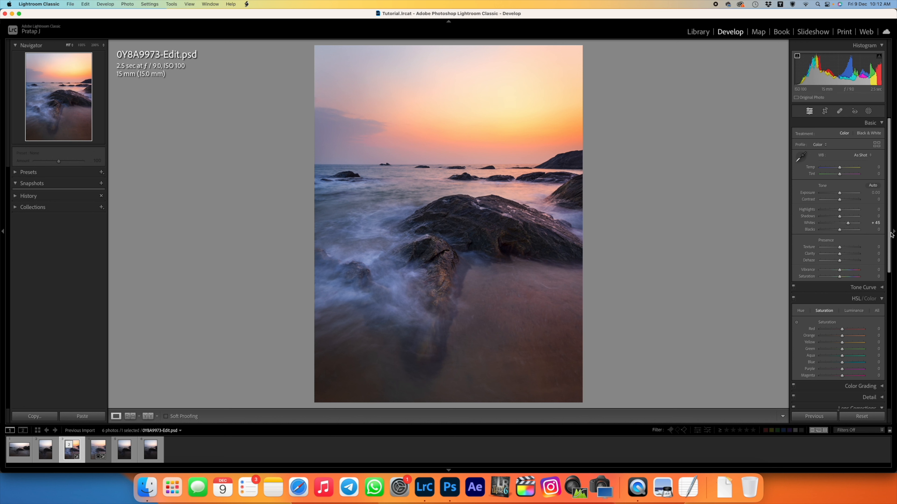
- Lower the saturation of the bluish water with the targeted adjustment tool, and its luminance to Blue -13 and Purple -4
{"action": "scroll", "coordinate": [864, 267], "scroll_direction": "down", "scroll_amount": 5}
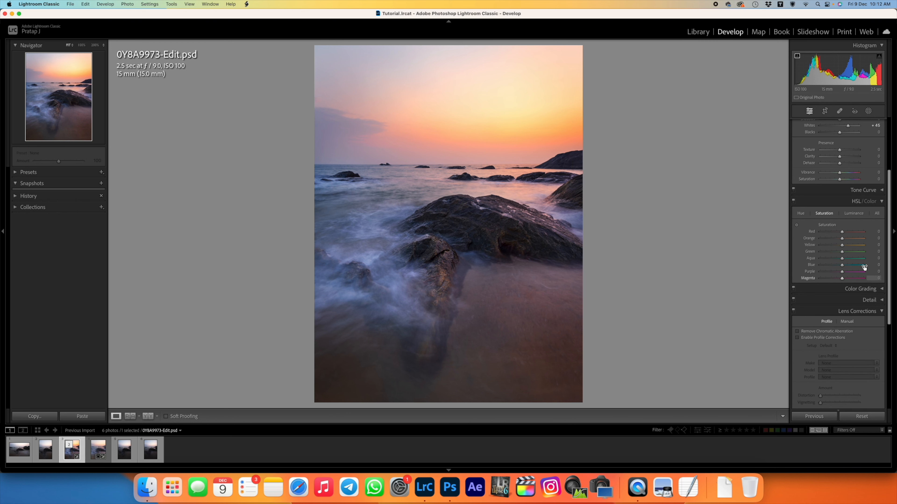
{"action": "left_click", "coordinate": [796, 225]}
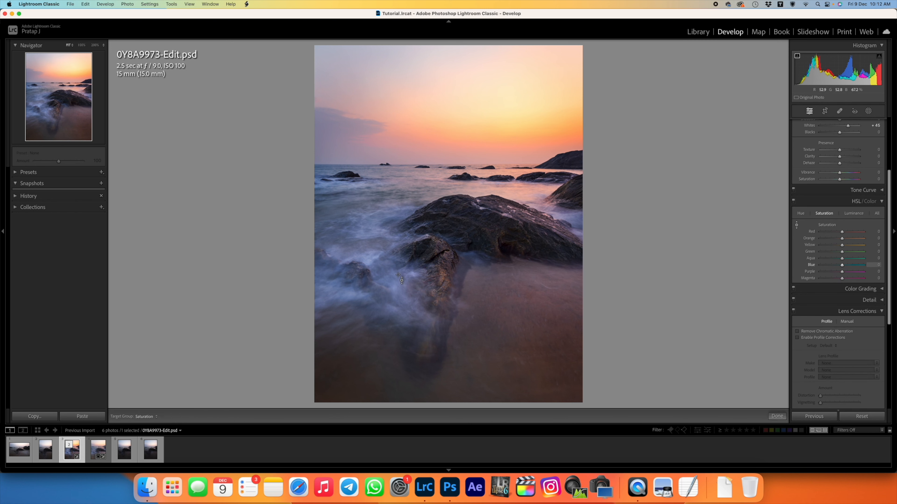
{"action": "left_click_drag", "start_coordinate": [398, 275], "coordinate": [398, 287]}
{"action": "left_click", "coordinate": [854, 214]}
{"action": "left_click_drag", "start_coordinate": [396, 281], "coordinate": [395, 288]}
- Set the Blacks to -1 with the help of the shadow clipping indicator
{"action": "scroll", "coordinate": [830, 235], "scroll_direction": "up", "scroll_amount": 5}
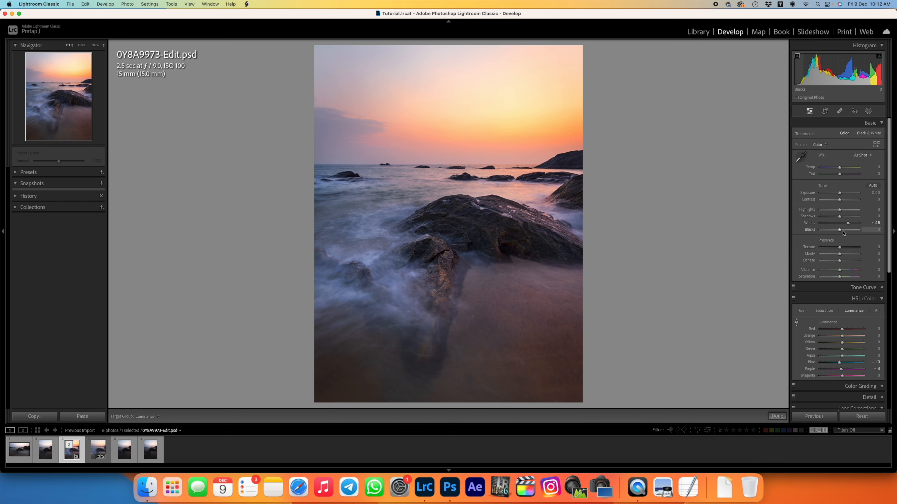
{"action": "left_click", "coordinate": [797, 57]}
{"action": "left_click_drag", "start_coordinate": [839, 231], "coordinate": [839, 231]}
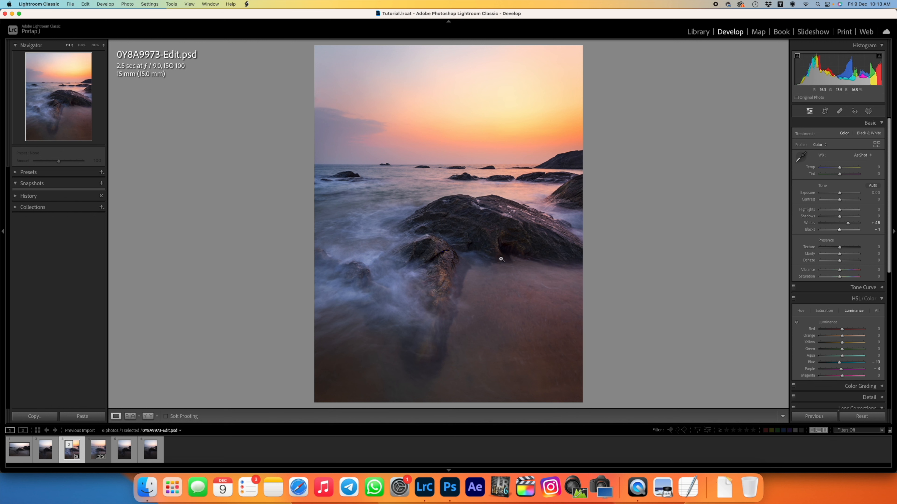
- Sharpen the photo with an Amount of 60 and a Masking value of 43
{"action": "left_click", "coordinate": [886, 123]}
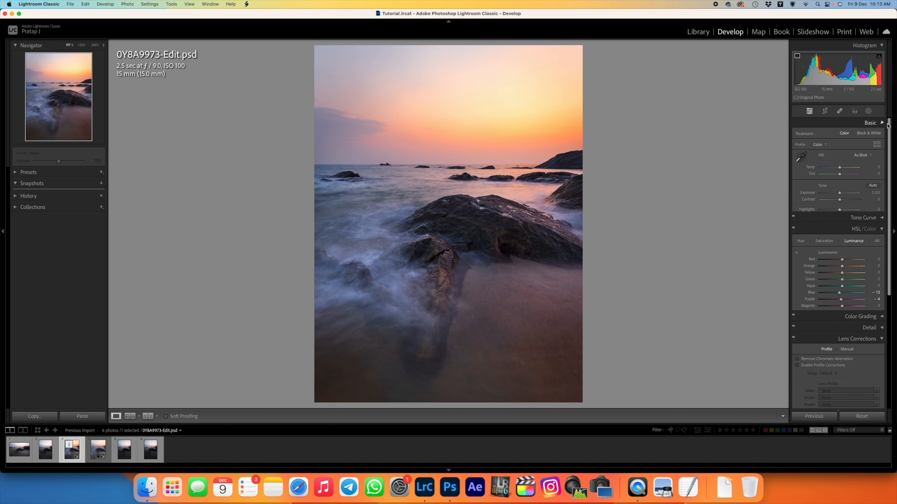
{"action": "left_click_drag", "start_coordinate": [889, 127], "coordinate": [887, 205]}
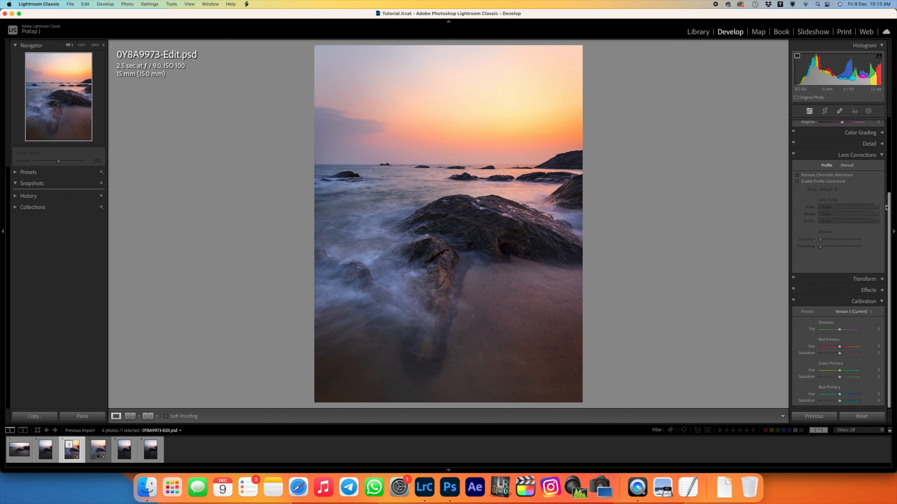
{"action": "left_click", "coordinate": [881, 144]}
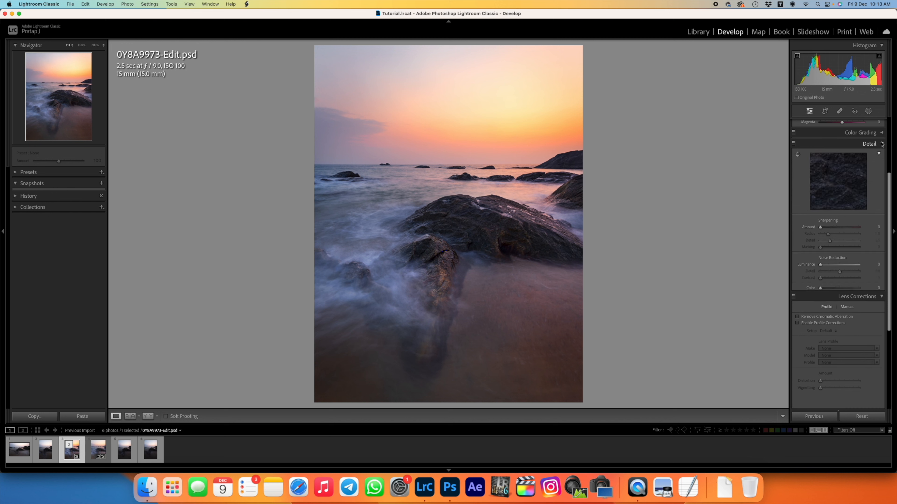
{"action": "left_click", "coordinate": [871, 227]}
{"action": "type", "text": "6"}
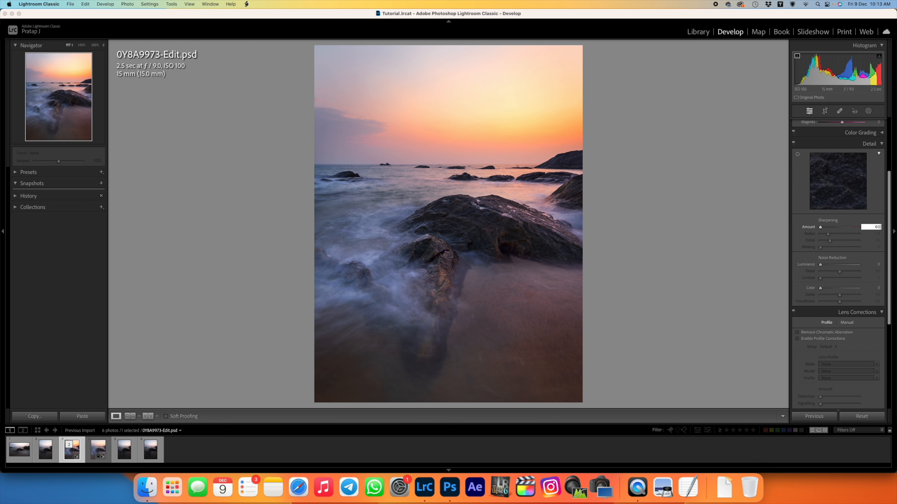
{"action": "key", "text": "Return"}
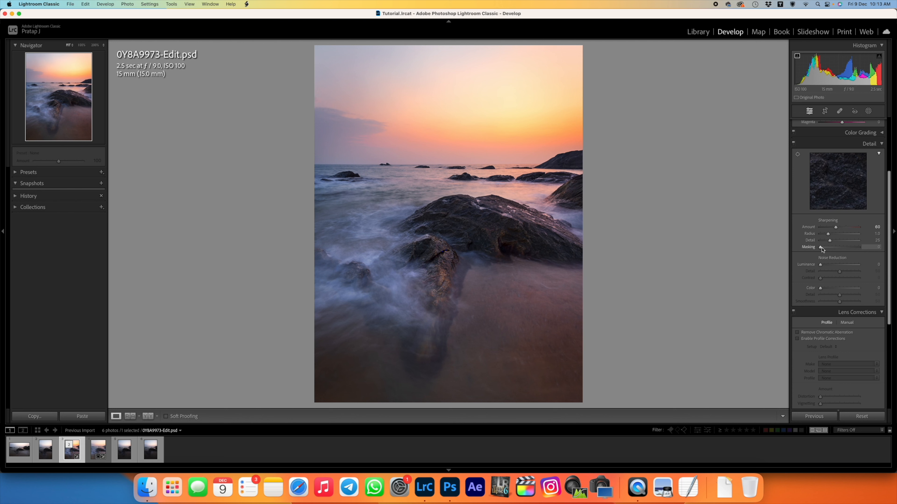
{"action": "left_click_drag", "start_coordinate": [821, 249], "coordinate": [838, 249]}
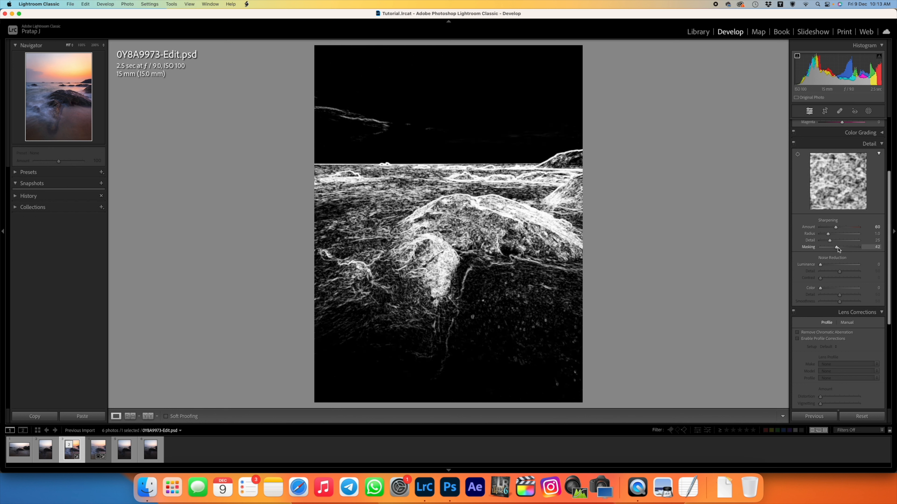
{"action": "left_click_drag", "start_coordinate": [839, 250], "coordinate": [839, 250]}
{"action": "left_click_drag", "start_coordinate": [839, 250], "coordinate": [839, 250]}
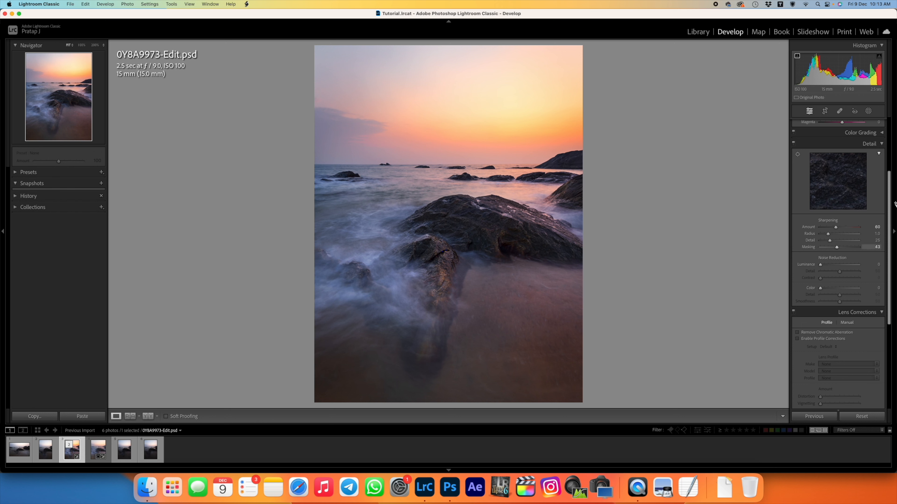
{"action": "left_click", "coordinate": [880, 144]}
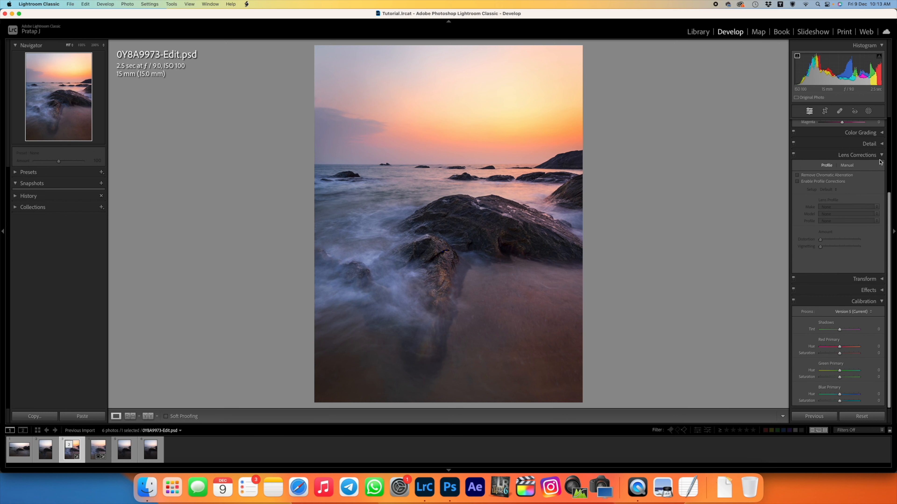
- Try a post-crop vignetting Amount of -10 and reset it to 0
{"action": "left_click", "coordinate": [880, 290]}
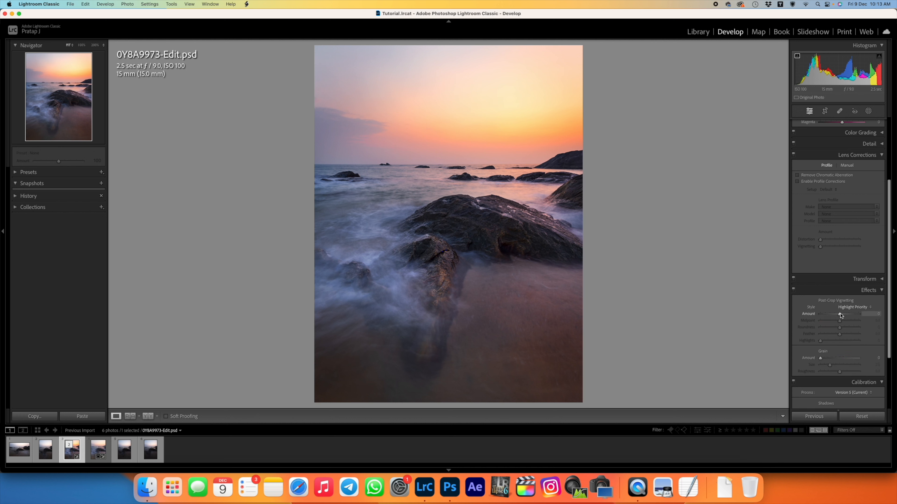
{"action": "left_click_drag", "start_coordinate": [841, 315], "coordinate": [838, 316]}
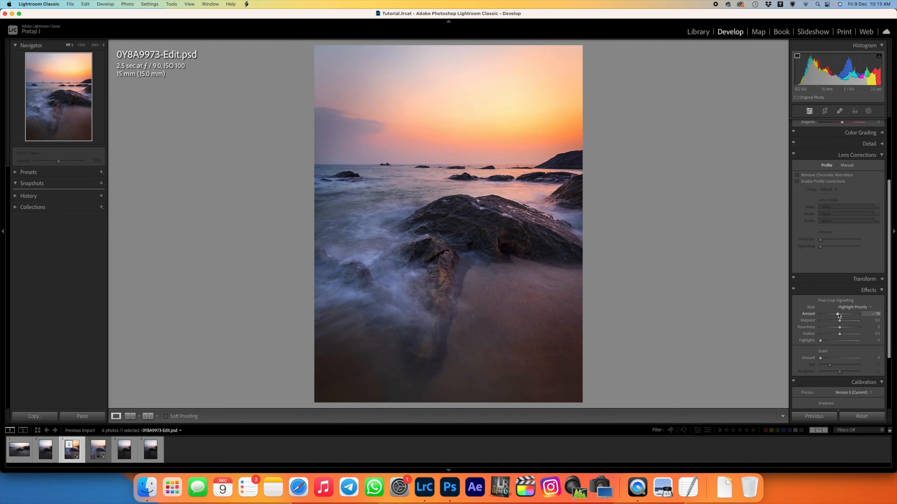
{"action": "double_click", "coordinate": [839, 314]}
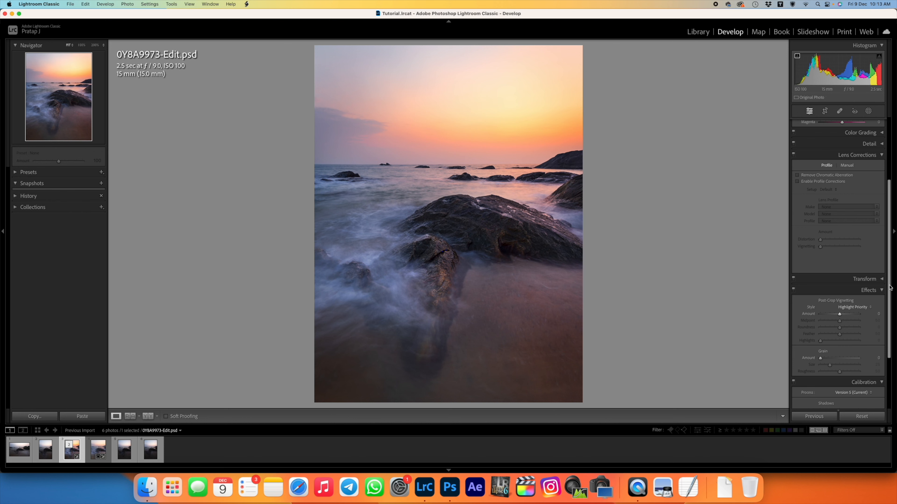
- View the edited photo in full screen to judge the final result
{"action": "scroll", "coordinate": [888, 287], "scroll_direction": "up", "scroll_amount": 2}
{"action": "key", "text": "f"}
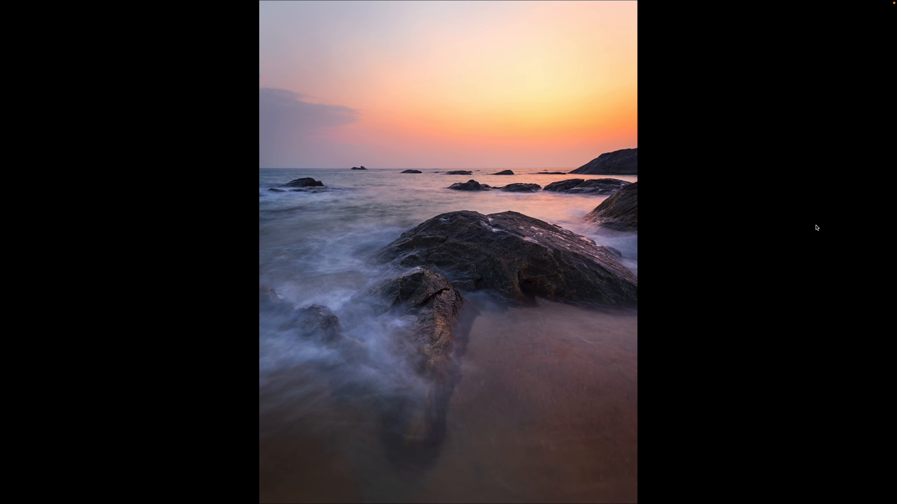